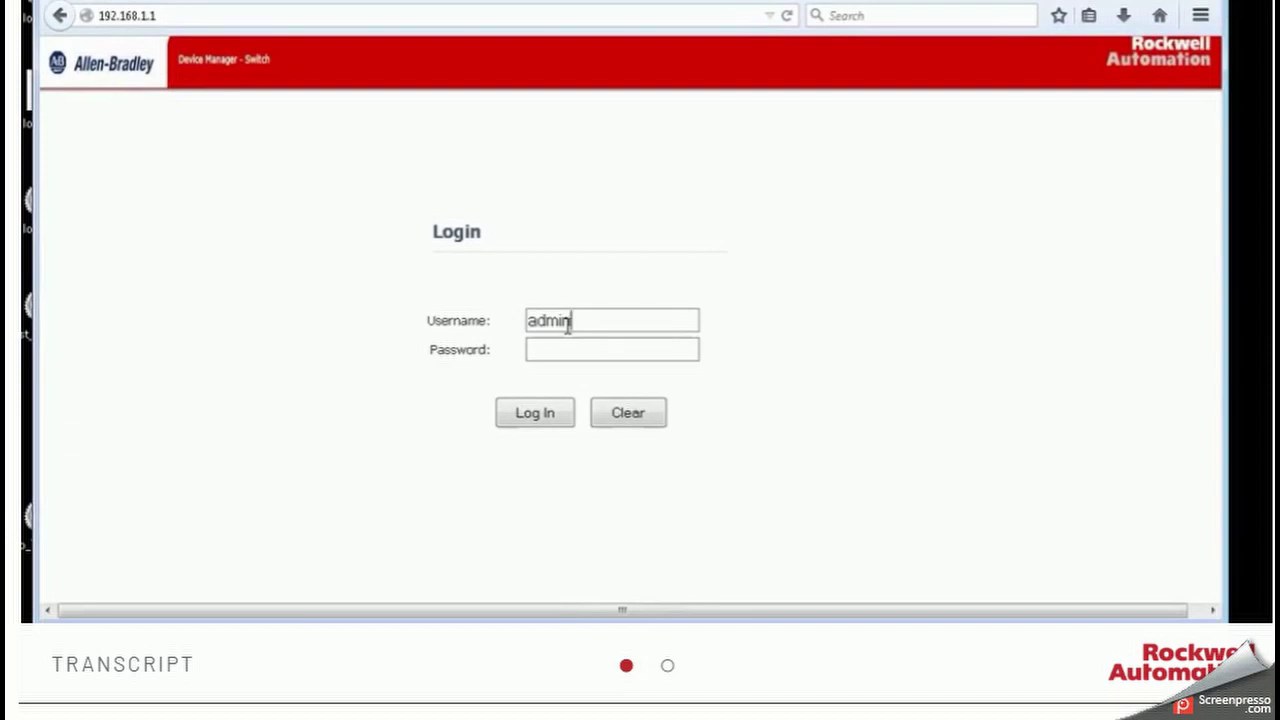
Log in to the switch as admin with the account password and open Express Setup
{"action": "type", "text": "•••••••"}
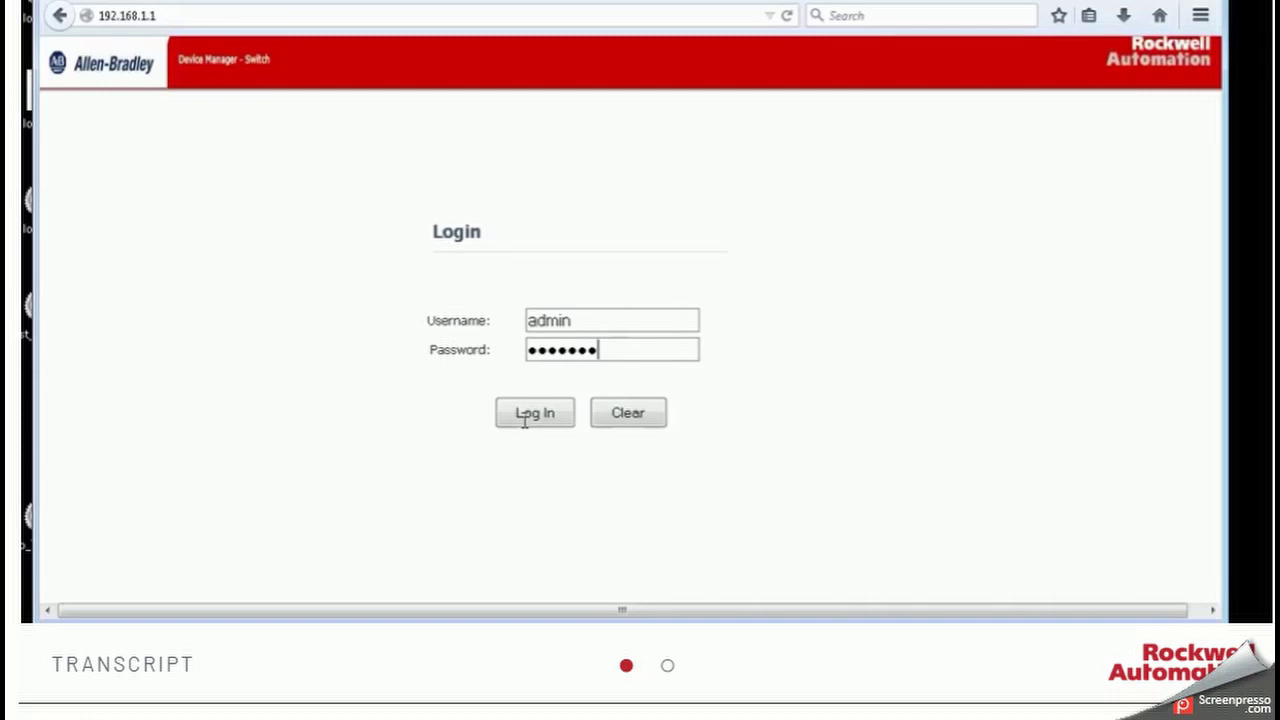
{"action": "left_click", "coordinate": [526, 420]}
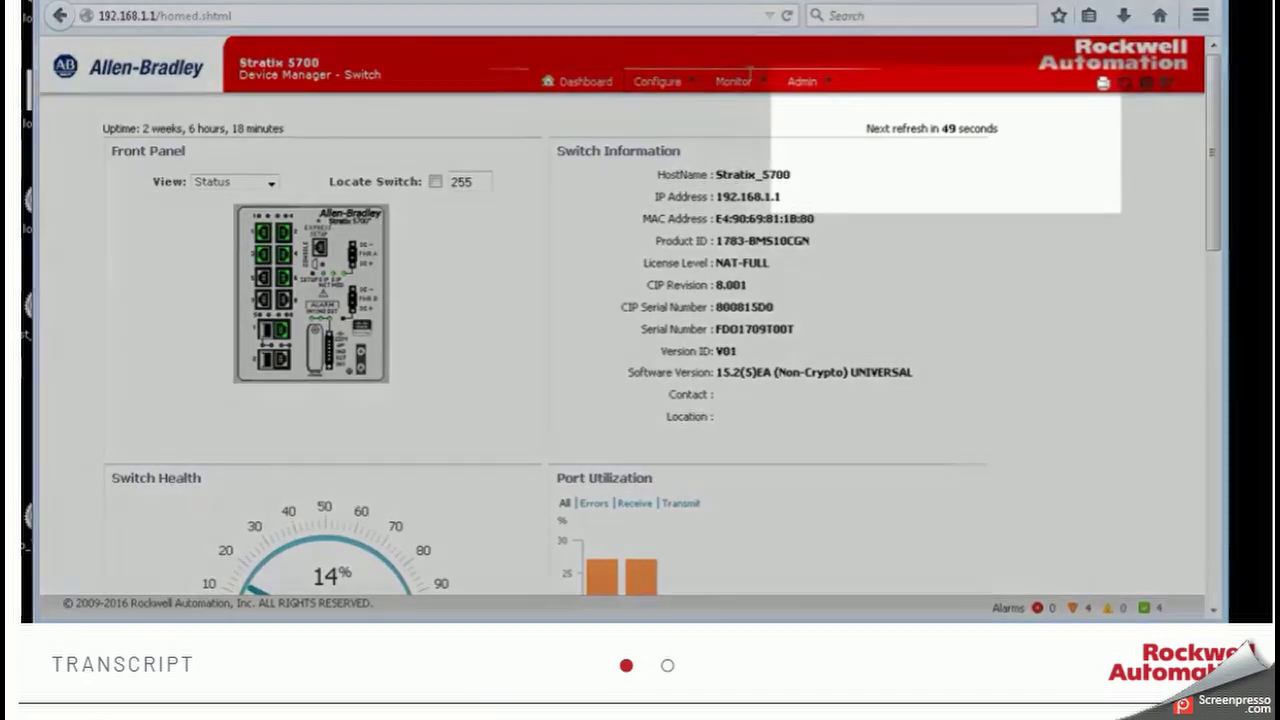
{"action": "left_click", "coordinate": [808, 84]}
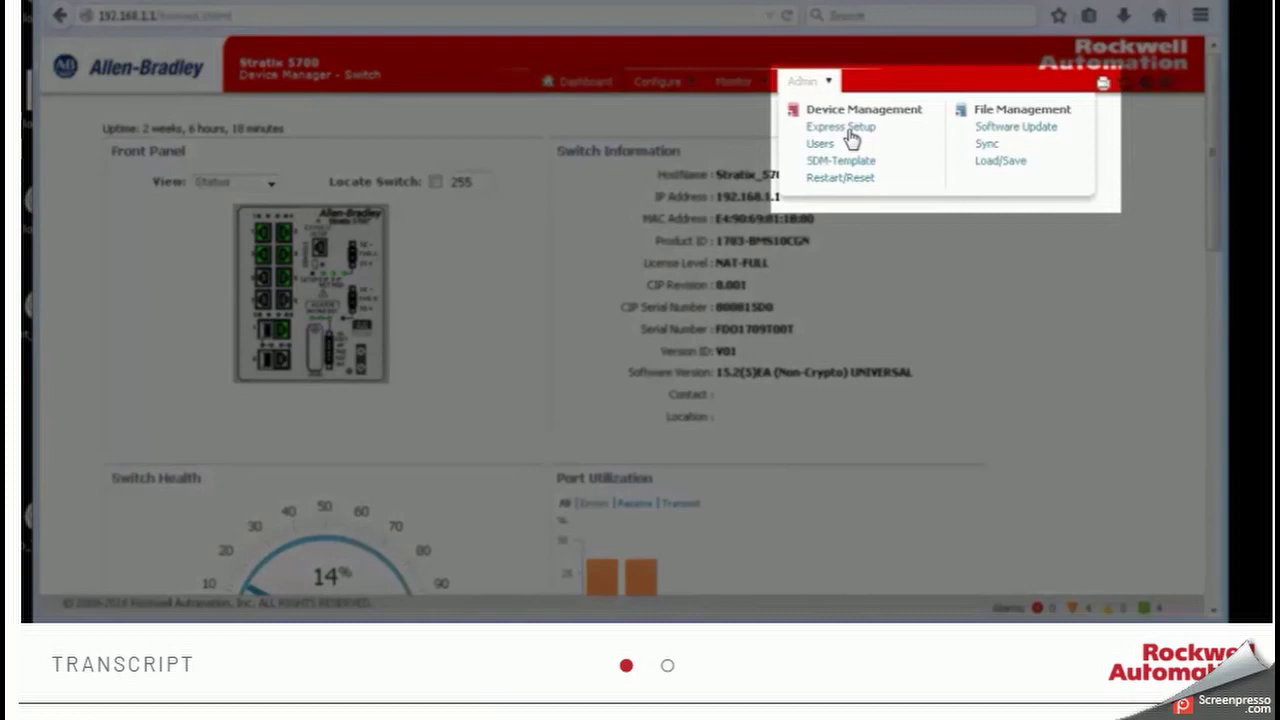
{"action": "left_click", "coordinate": [849, 137]}
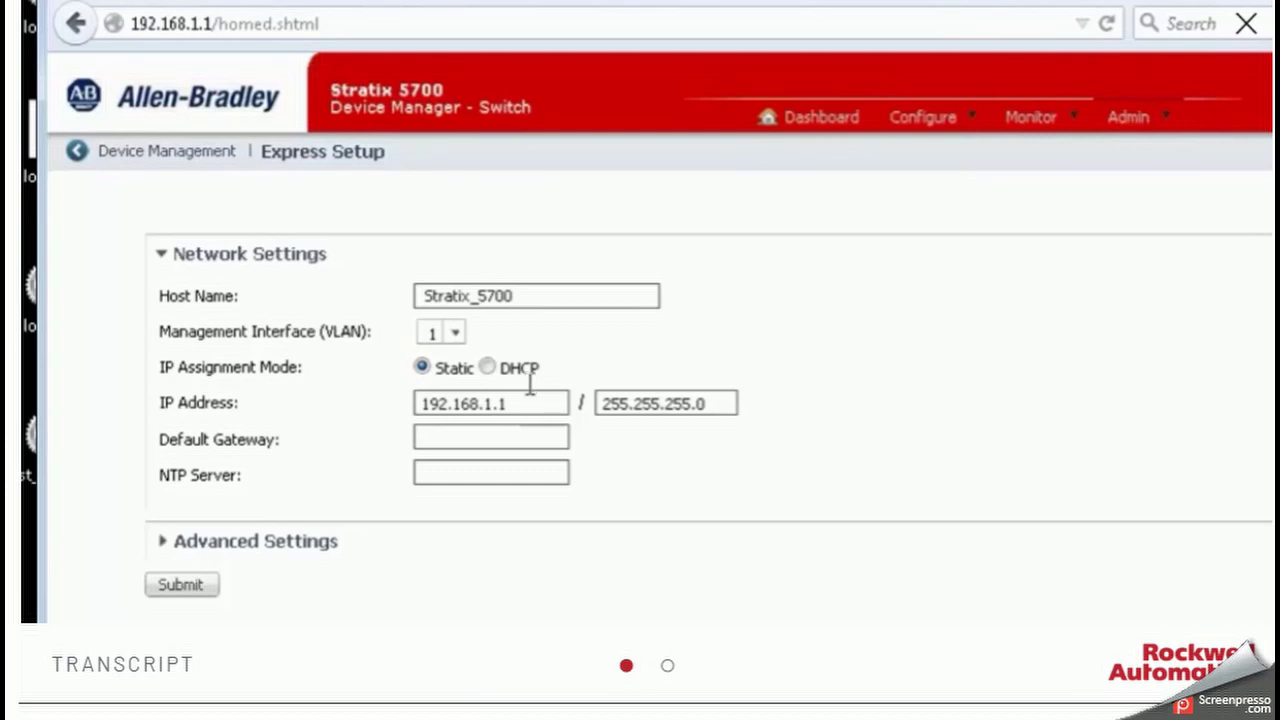
Set the default gateway to 192.168.1.0, expand the advanced settings, and submit the Express Setup configuration
{"action": "key", "text": "Tab"}
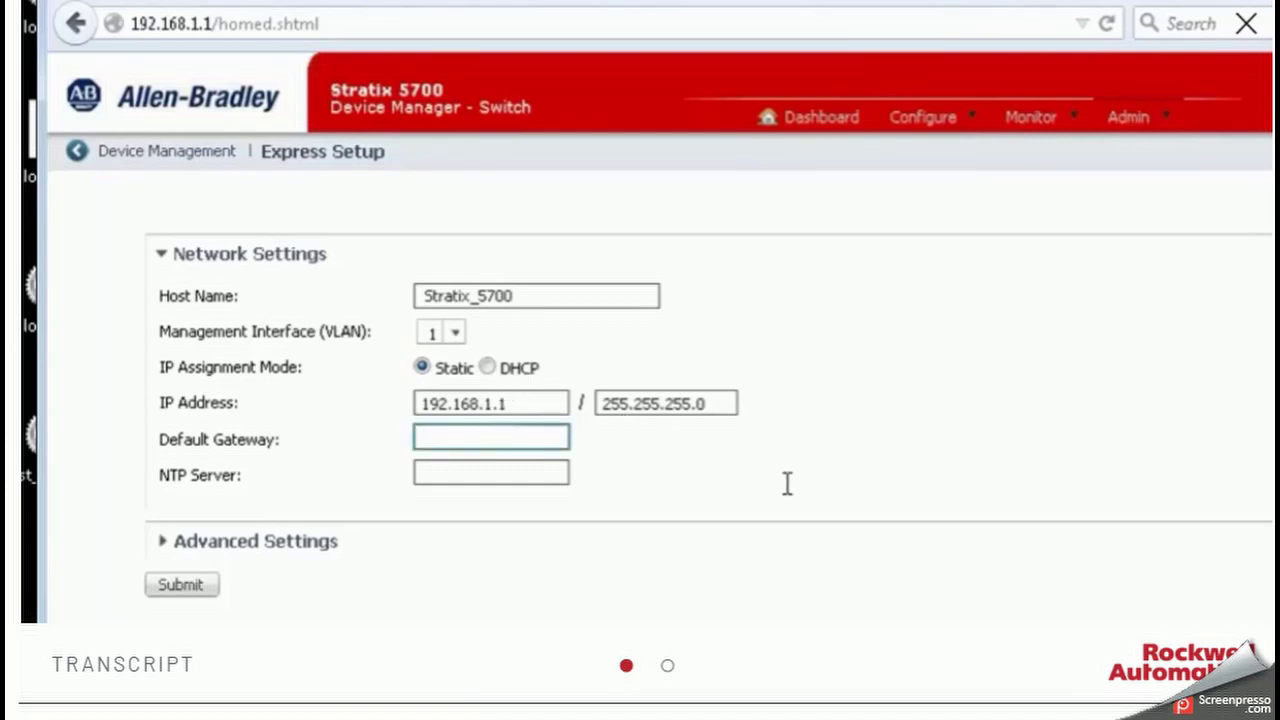
{"action": "type", "text": "192.168.1.0"}
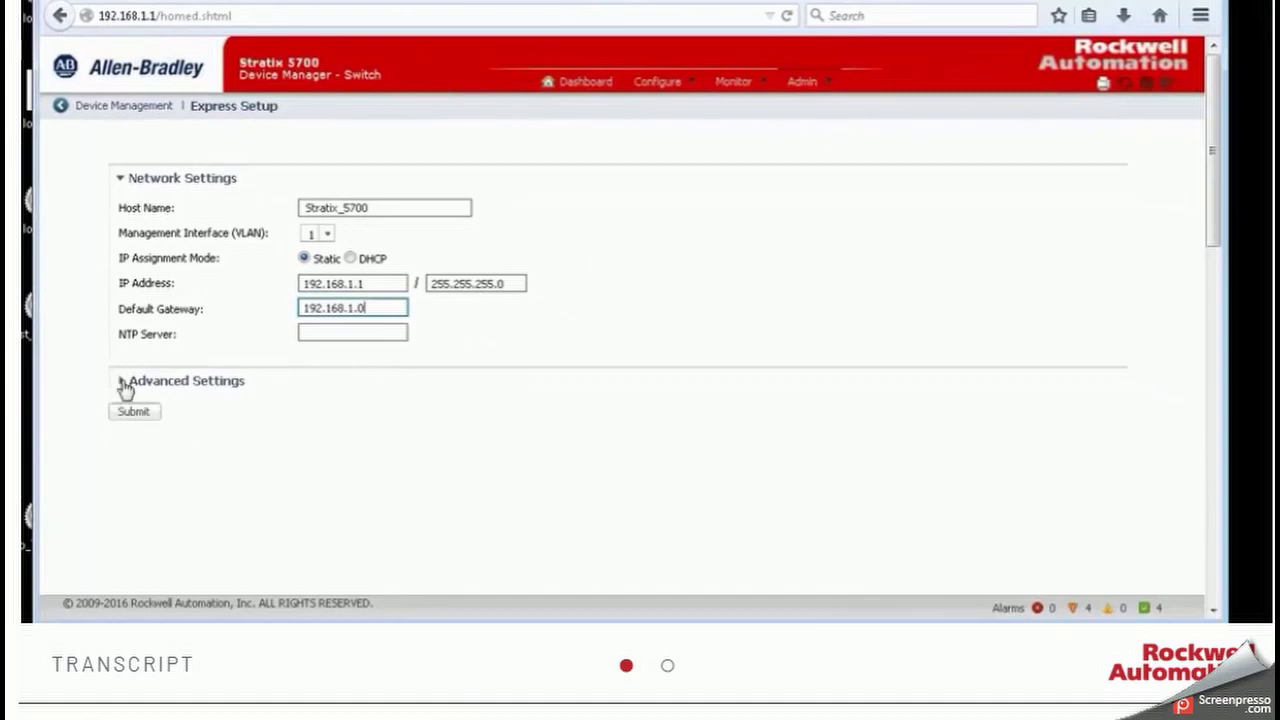
{"action": "left_click", "coordinate": [125, 386]}
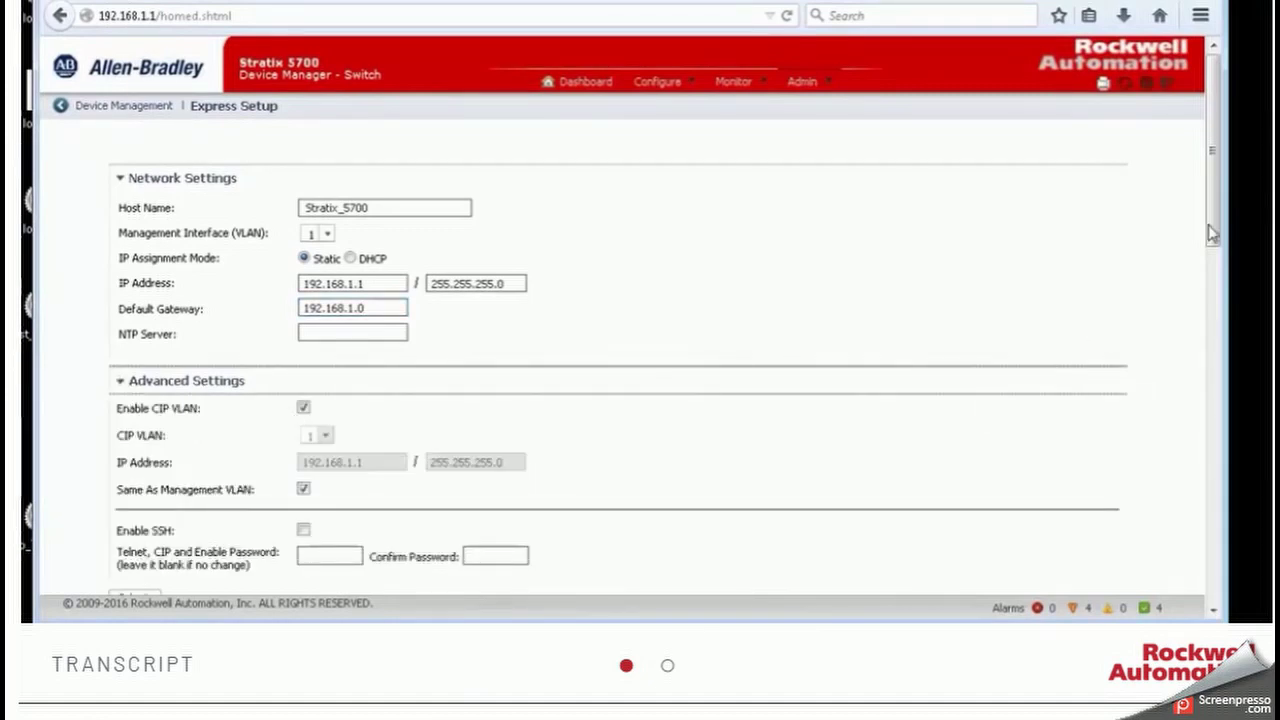
{"action": "scroll", "coordinate": [1208, 300], "scroll_direction": "down", "scroll_amount": 2}
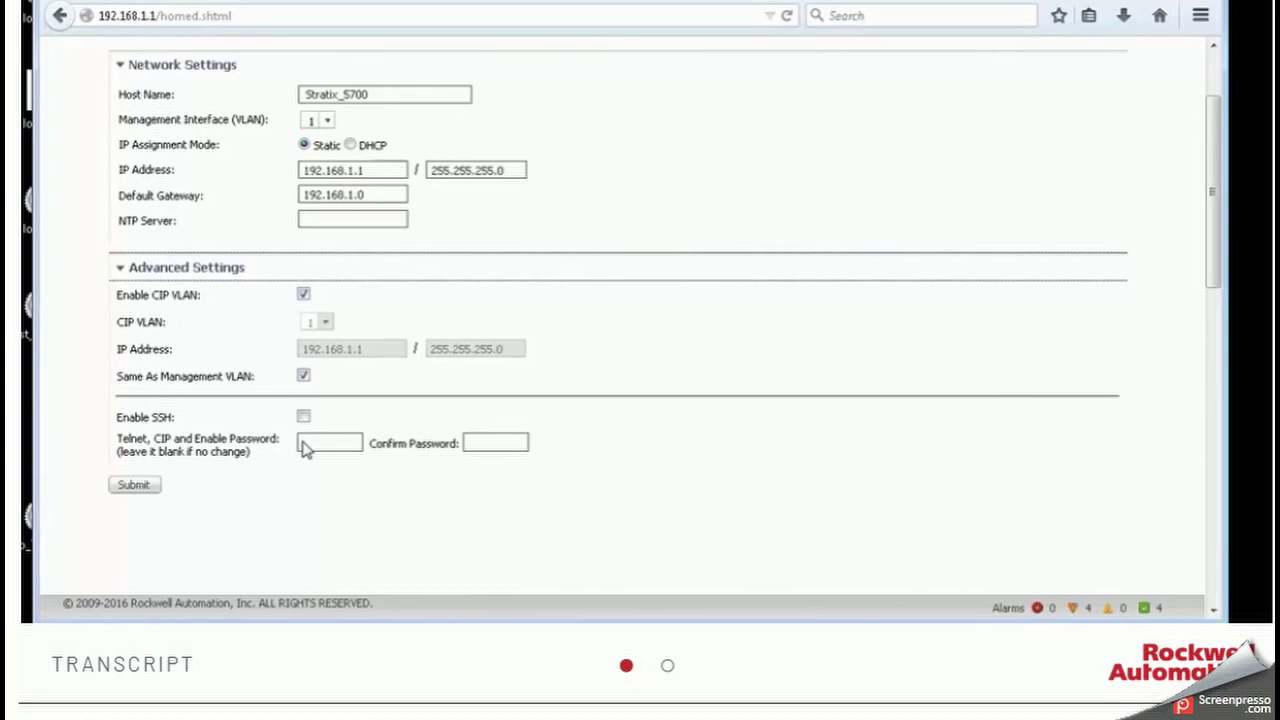
{"action": "left_click", "coordinate": [136, 489]}
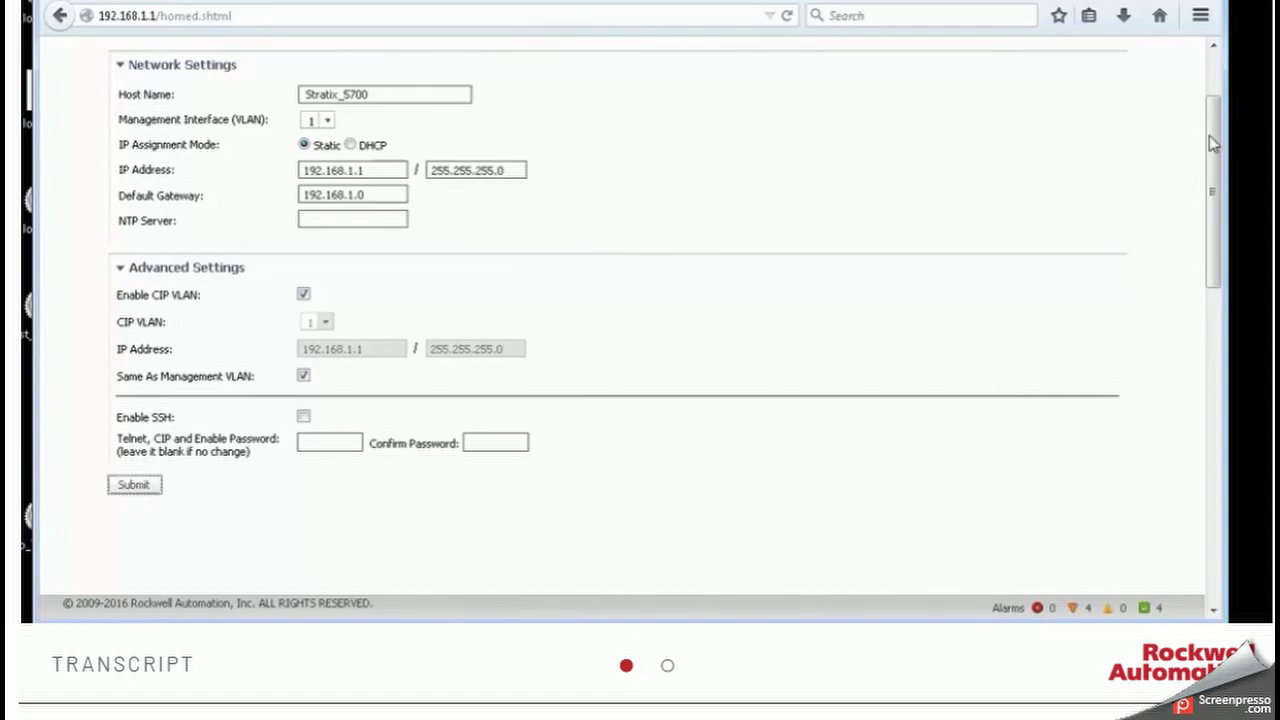
Open the Smartports role customization for port Fa1/2, accepting the management port warning
{"action": "left_click_drag", "start_coordinate": [1210, 145], "coordinate": [1208, 90]}
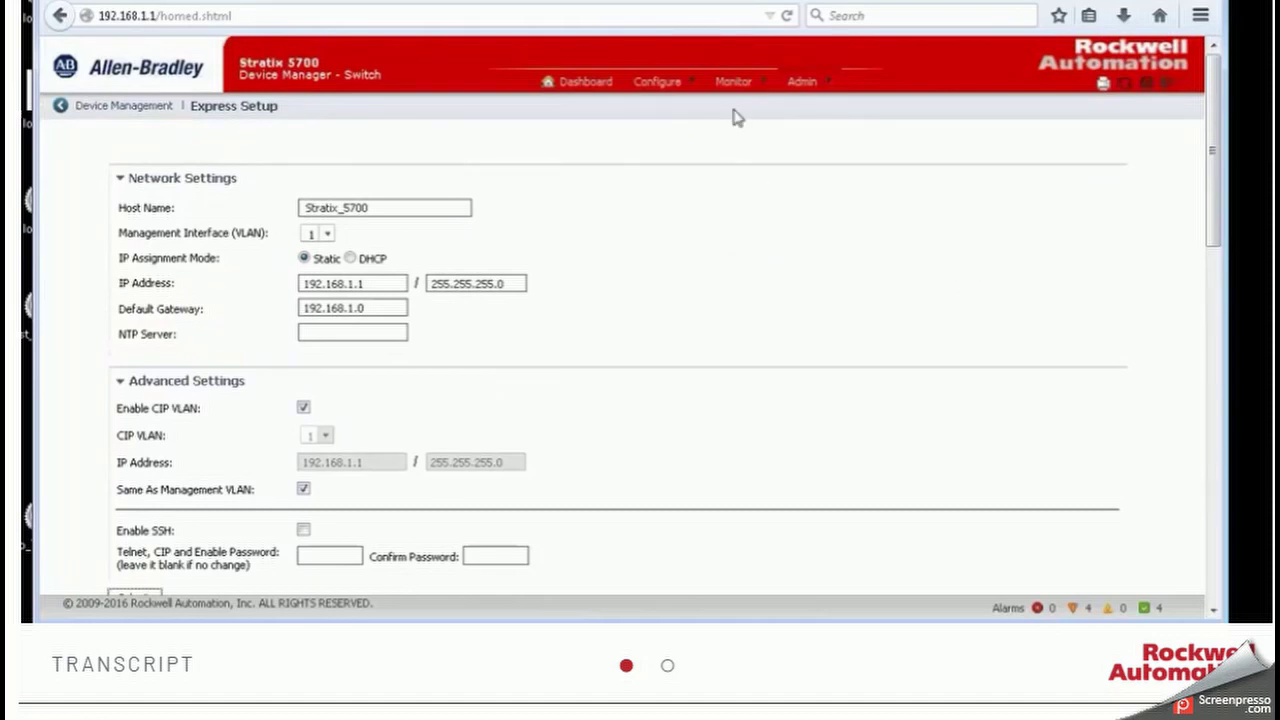
{"action": "left_click", "coordinate": [655, 82]}
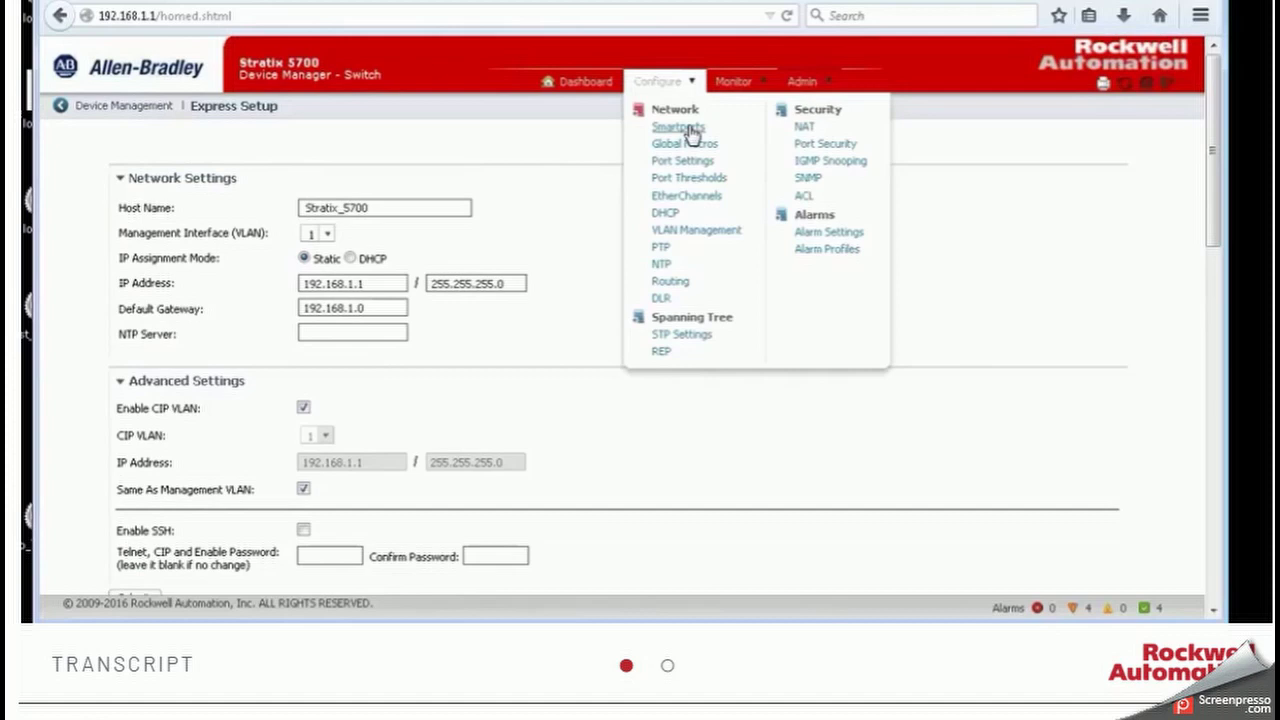
{"action": "left_click", "coordinate": [688, 130]}
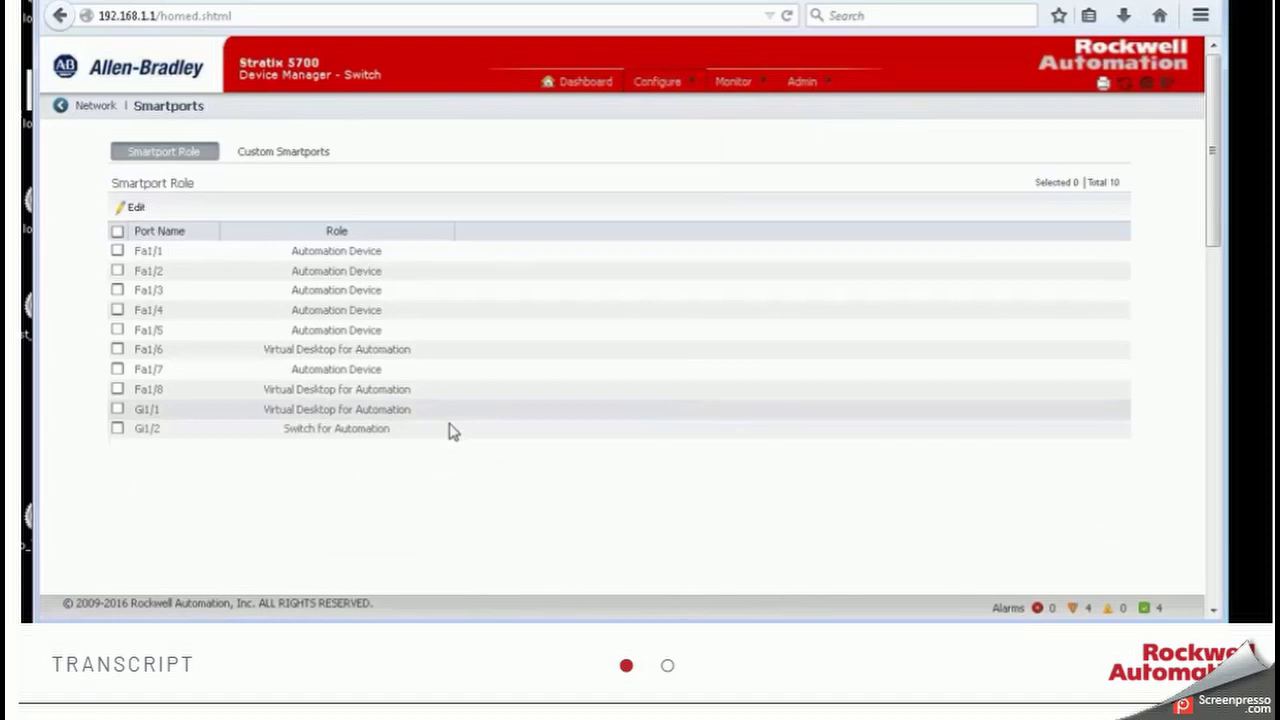
{"action": "left_click", "coordinate": [118, 272]}
{"action": "left_click", "coordinate": [134, 207]}
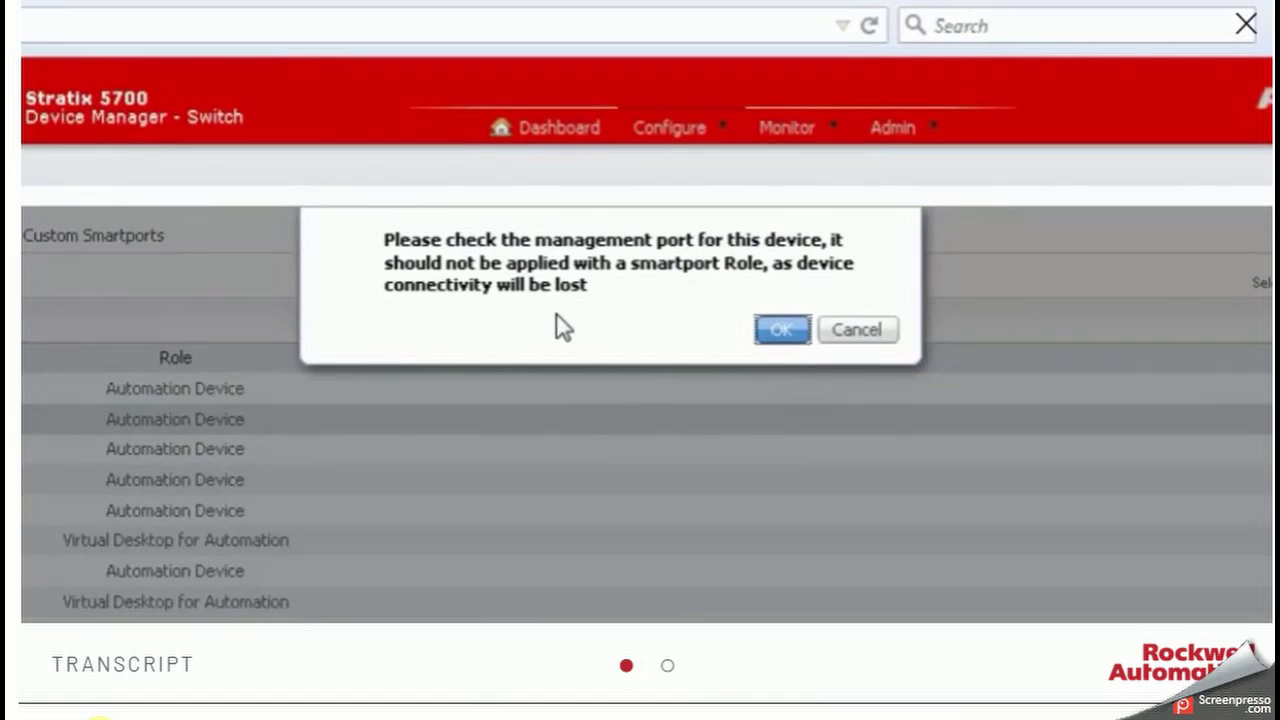
{"action": "left_click", "coordinate": [781, 334]}
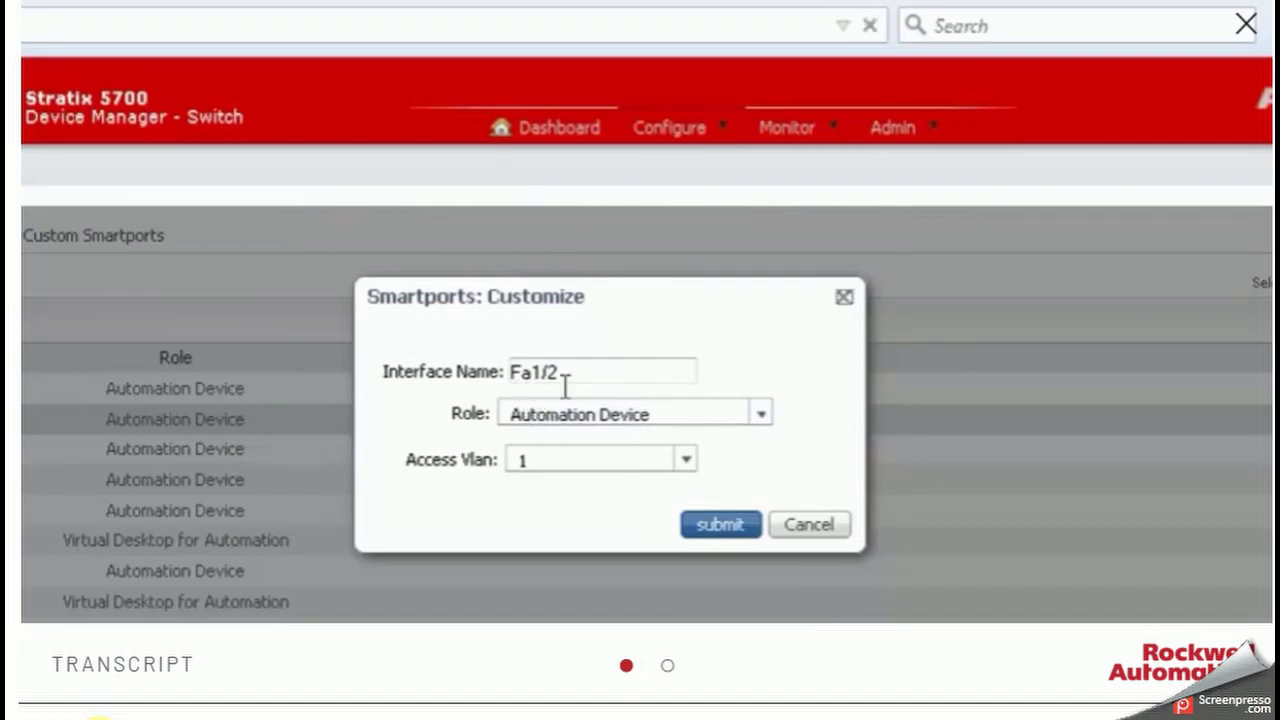
Assign port Fa1/2 the Automation Device role with access VLAN 1 and submit it
{"action": "left_click", "coordinate": [761, 418]}
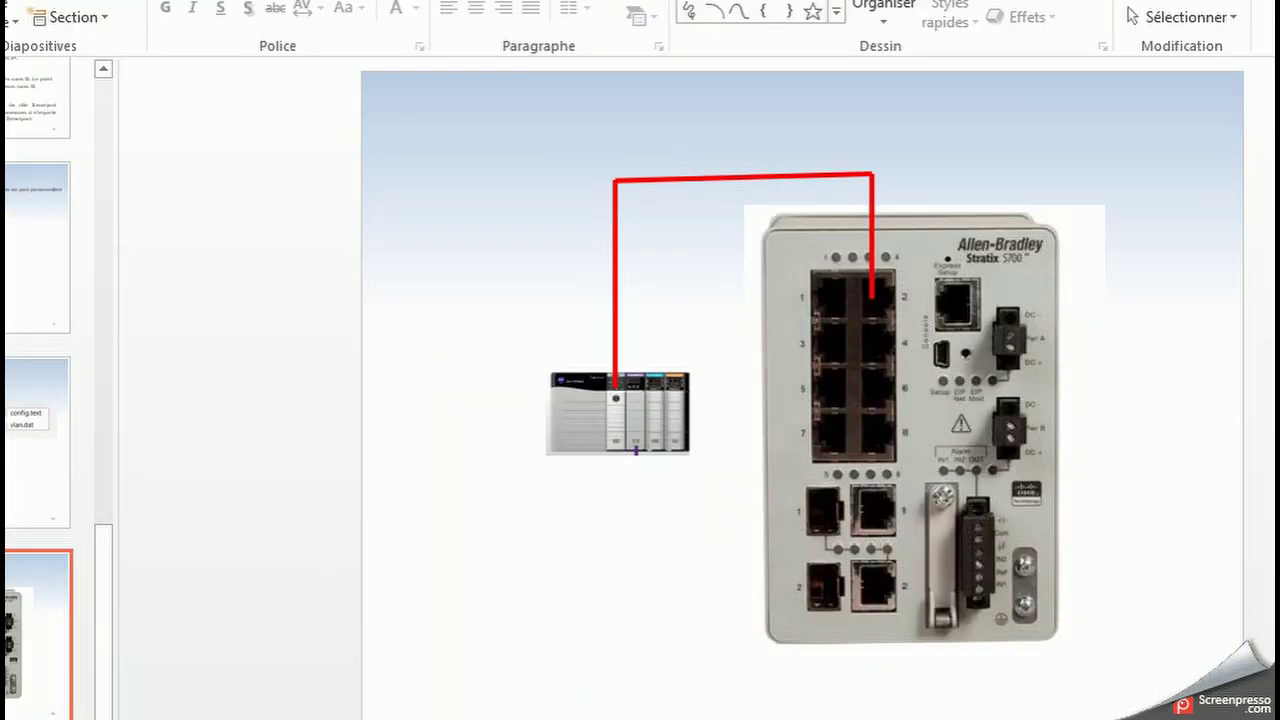
{"action": "mouse_move", "coordinate": [690, 719]}
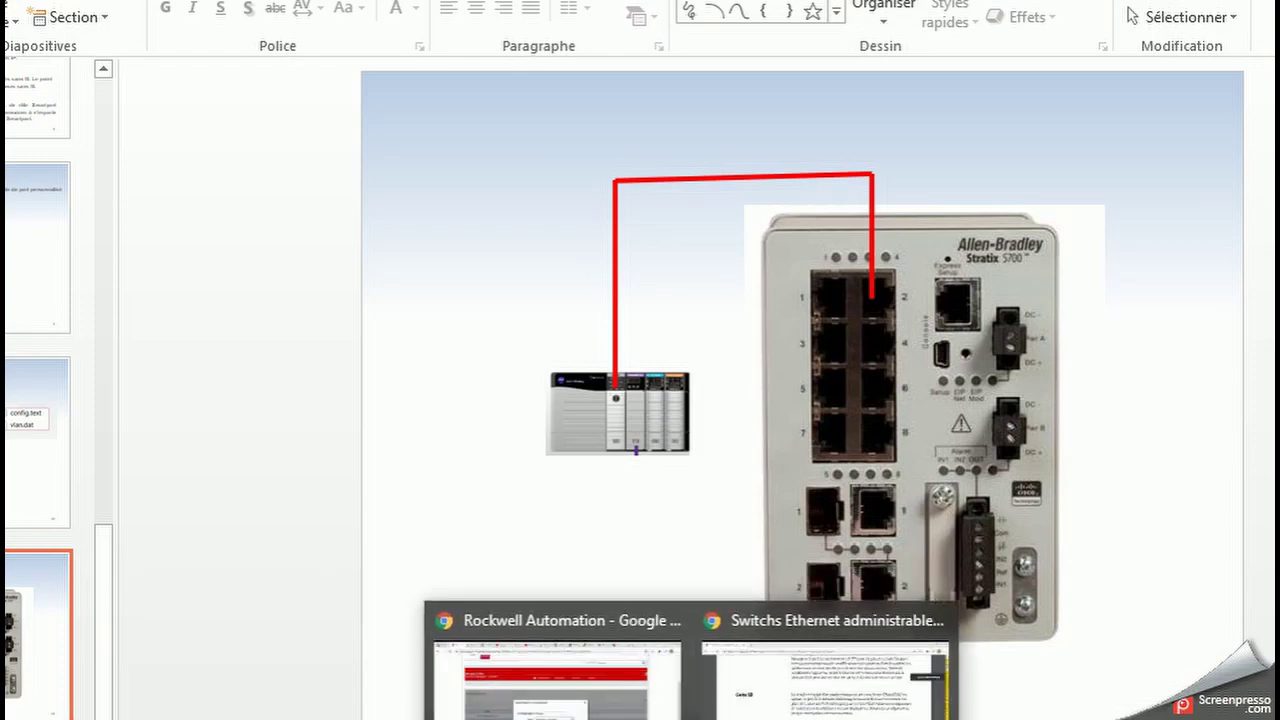
{"action": "left_click", "coordinate": [557, 670]}
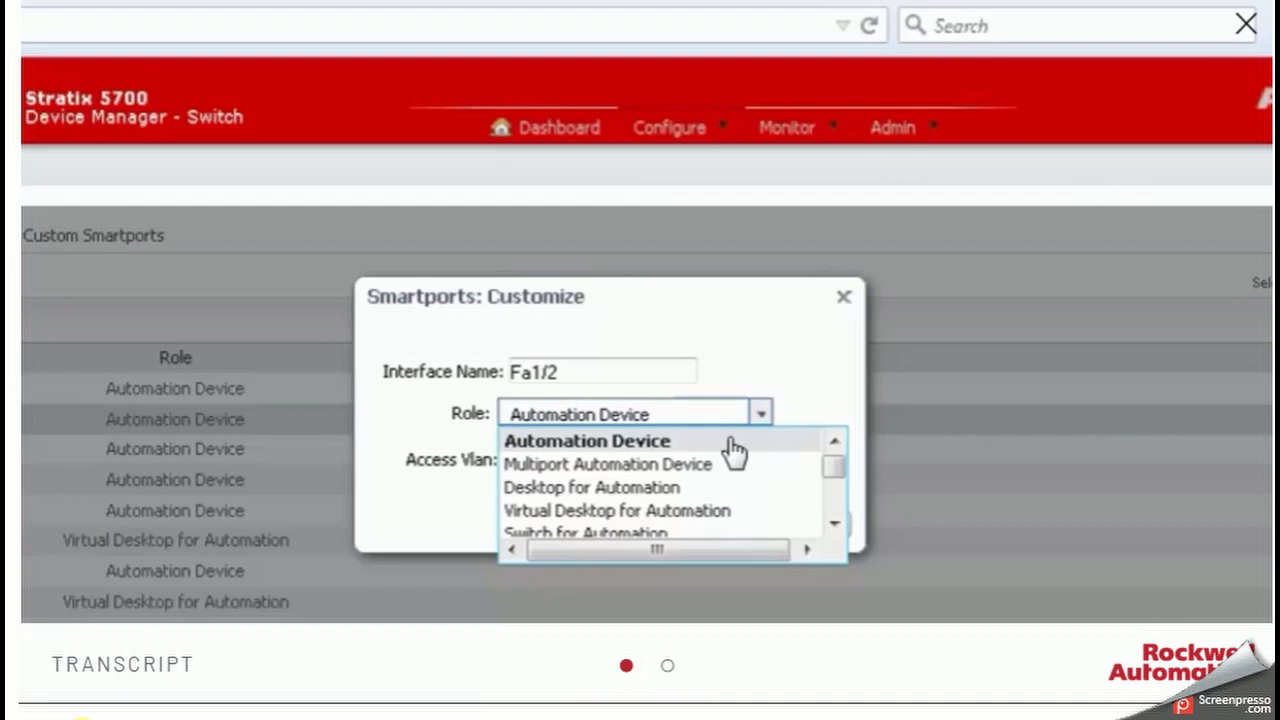
{"action": "left_click", "coordinate": [596, 445]}
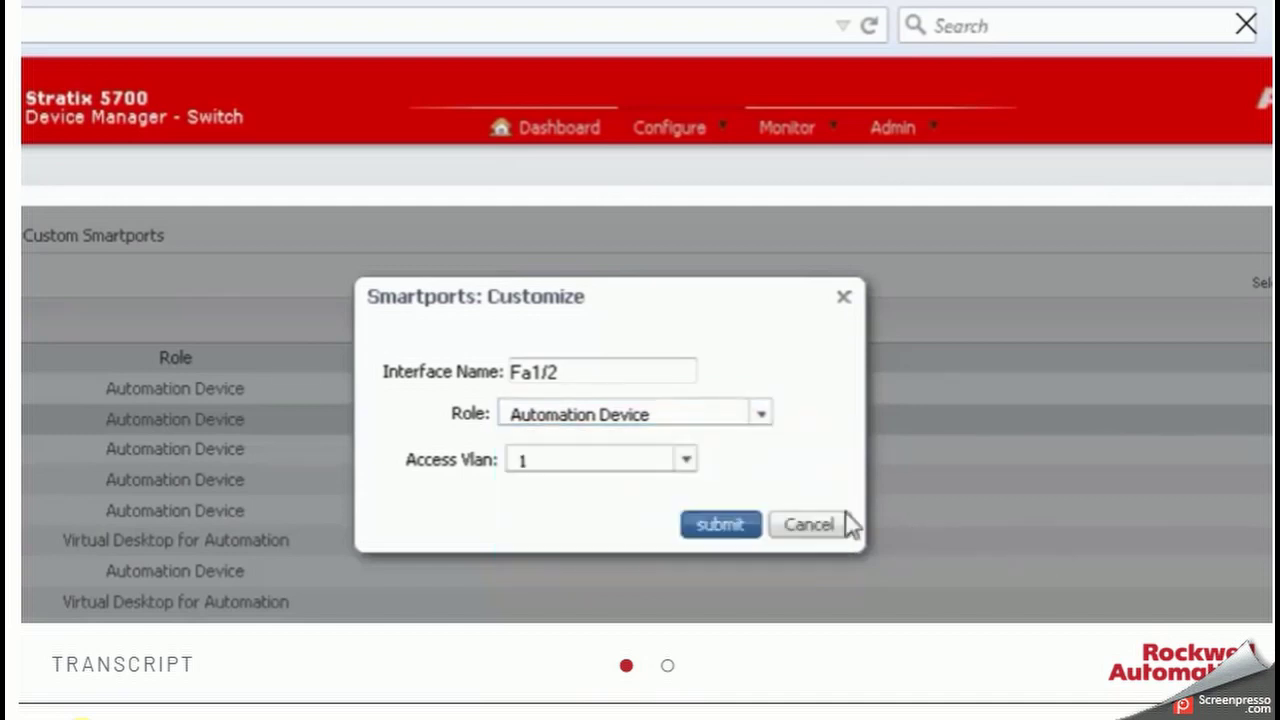
{"action": "left_click", "coordinate": [688, 462]}
{"action": "left_click", "coordinate": [688, 465]}
{"action": "left_click", "coordinate": [716, 535]}
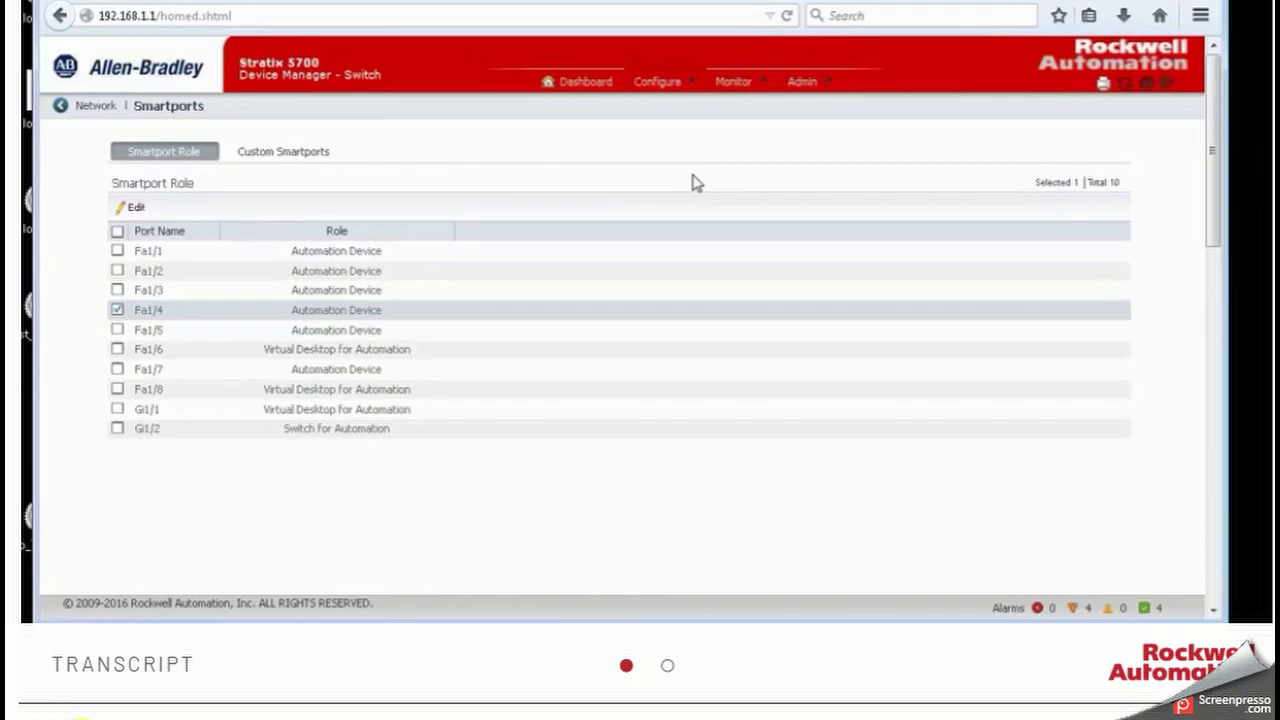
Open the physical port settings of Fa1/3 for editing and accept them without changes
{"action": "left_click", "coordinate": [690, 84]}
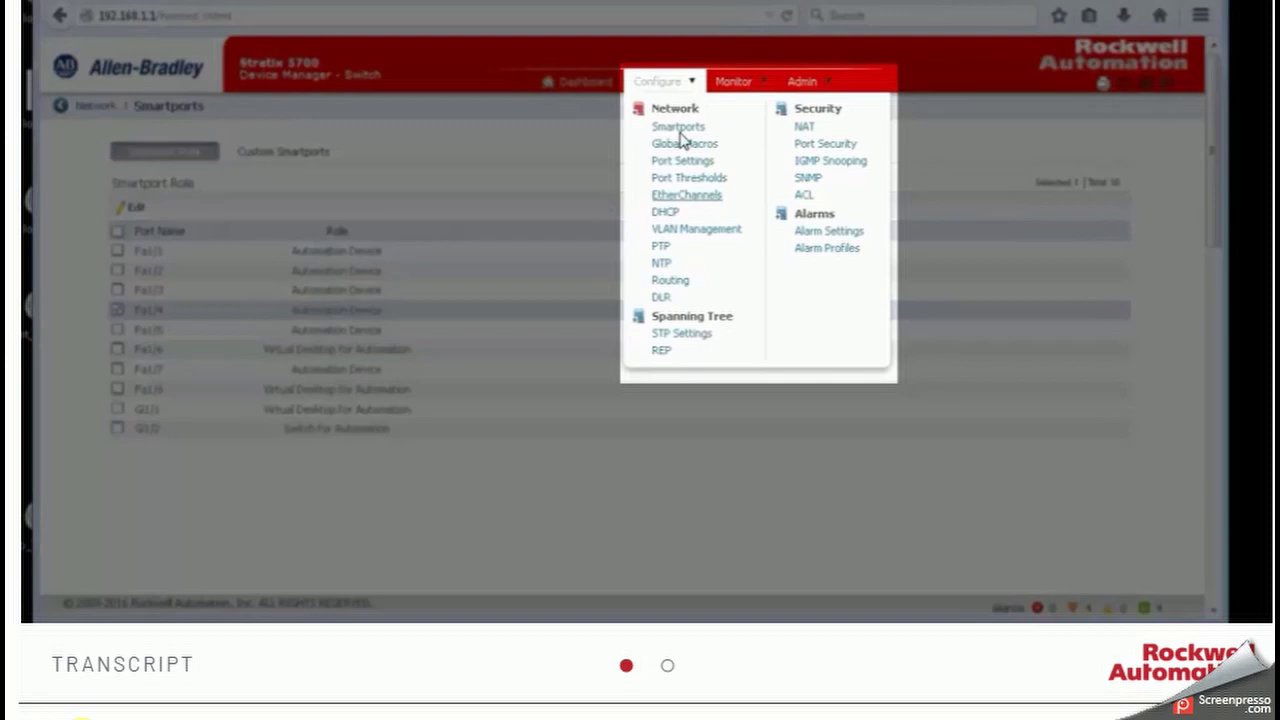
{"action": "left_click", "coordinate": [692, 163]}
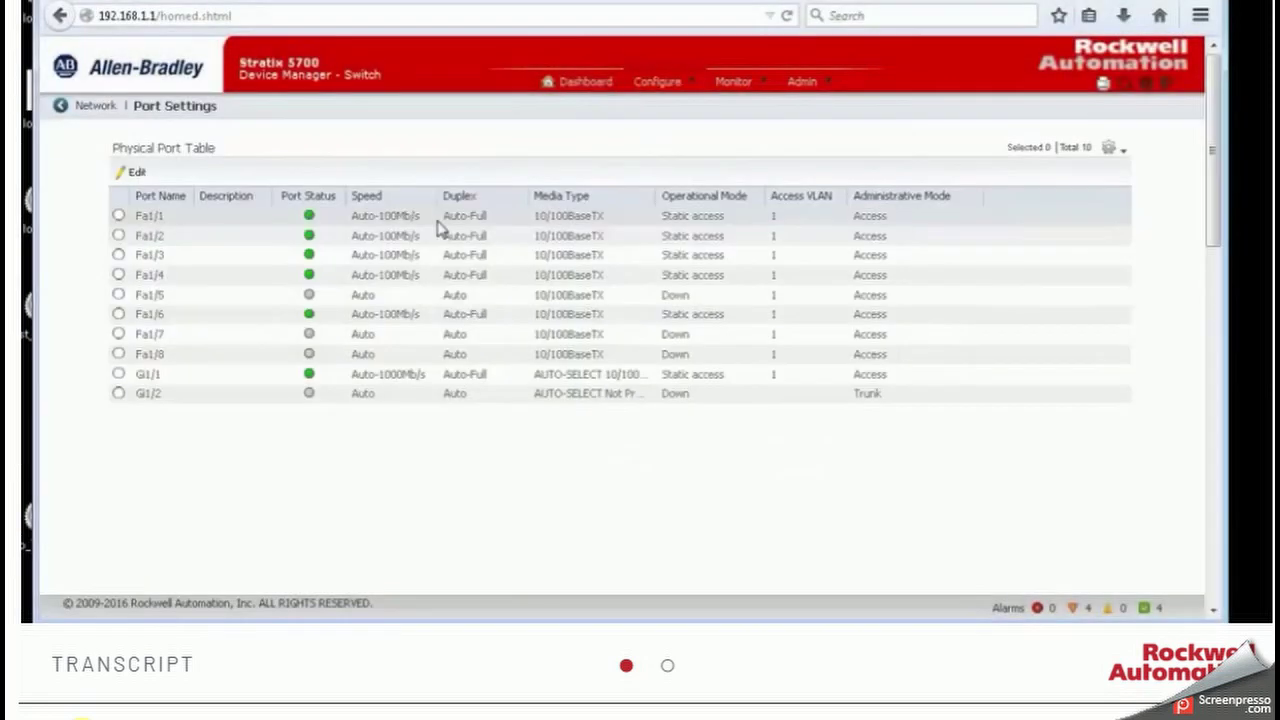
{"action": "left_click", "coordinate": [119, 255]}
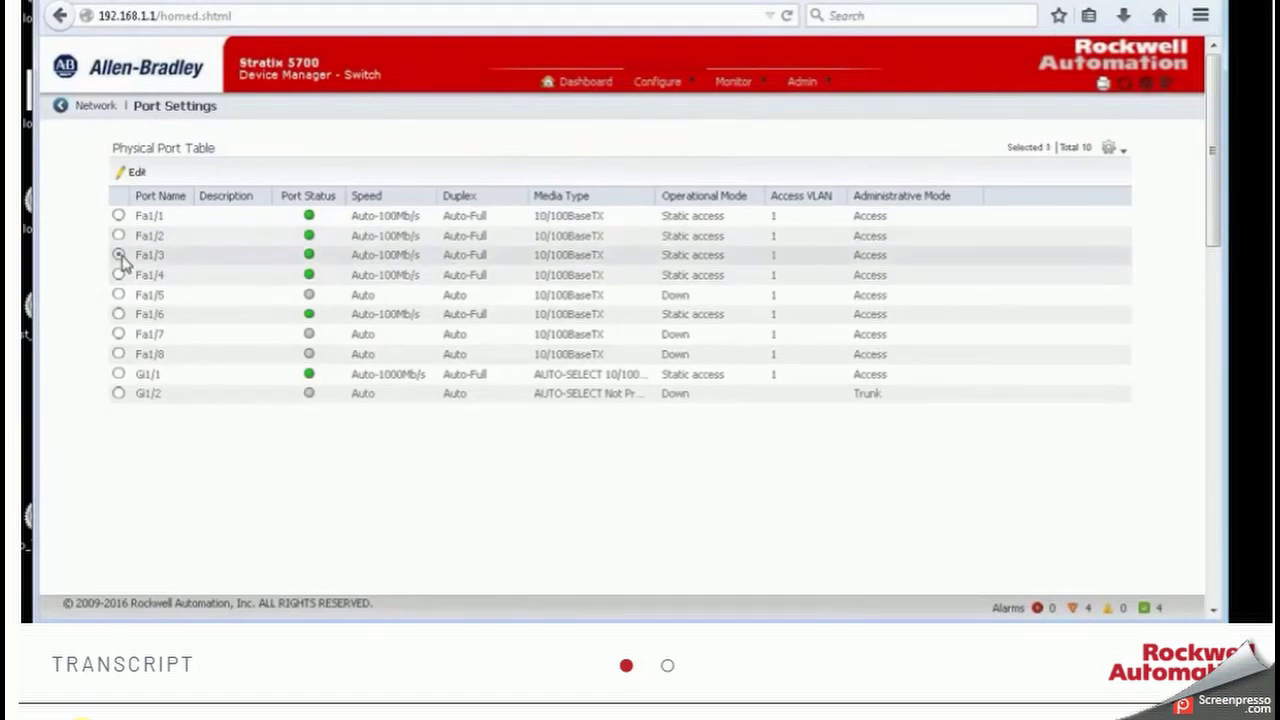
{"action": "left_click", "coordinate": [135, 172]}
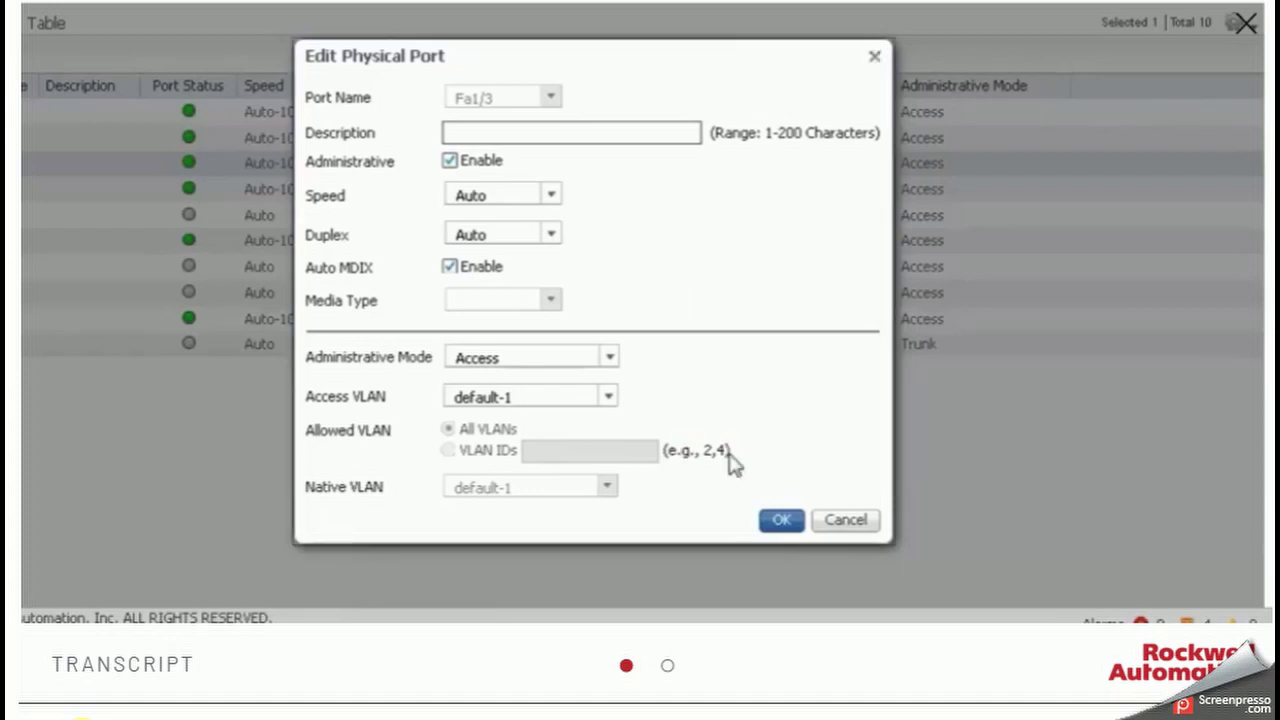
{"action": "left_click", "coordinate": [781, 521]}
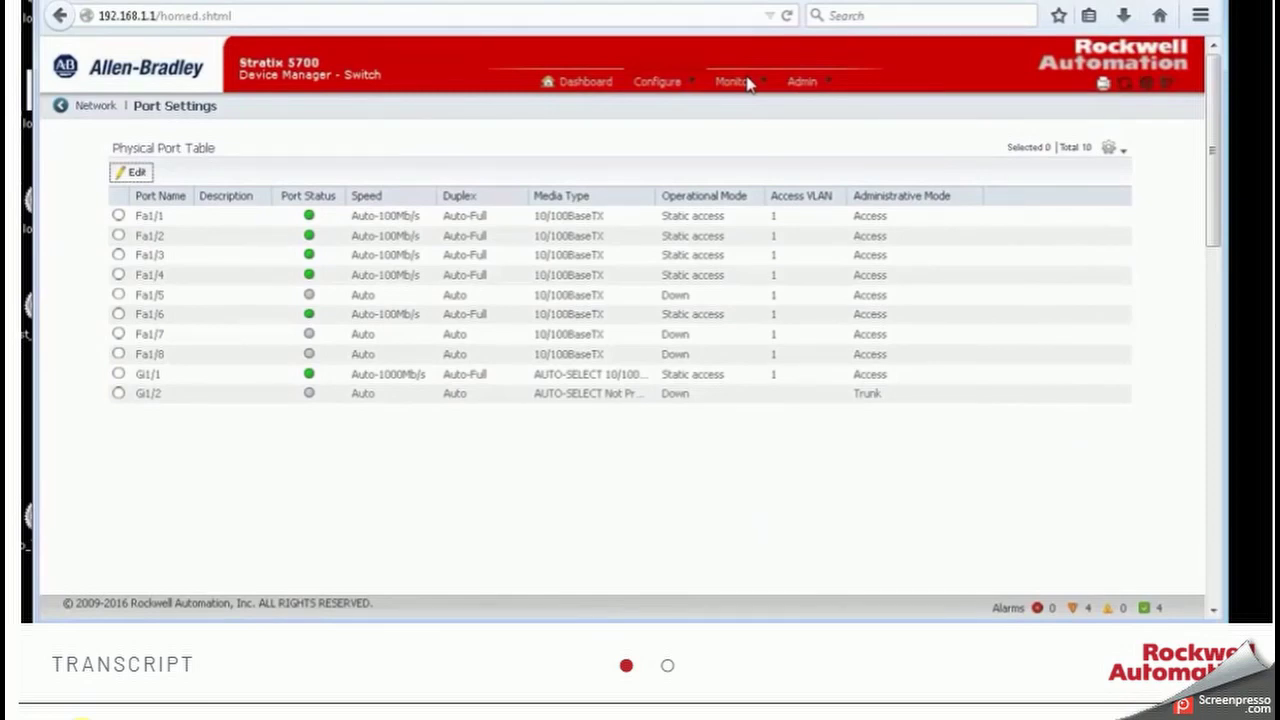
Download the config.text configuration file from the switch's Load/Save page and save it to the computer
{"action": "left_click", "coordinate": [822, 86]}
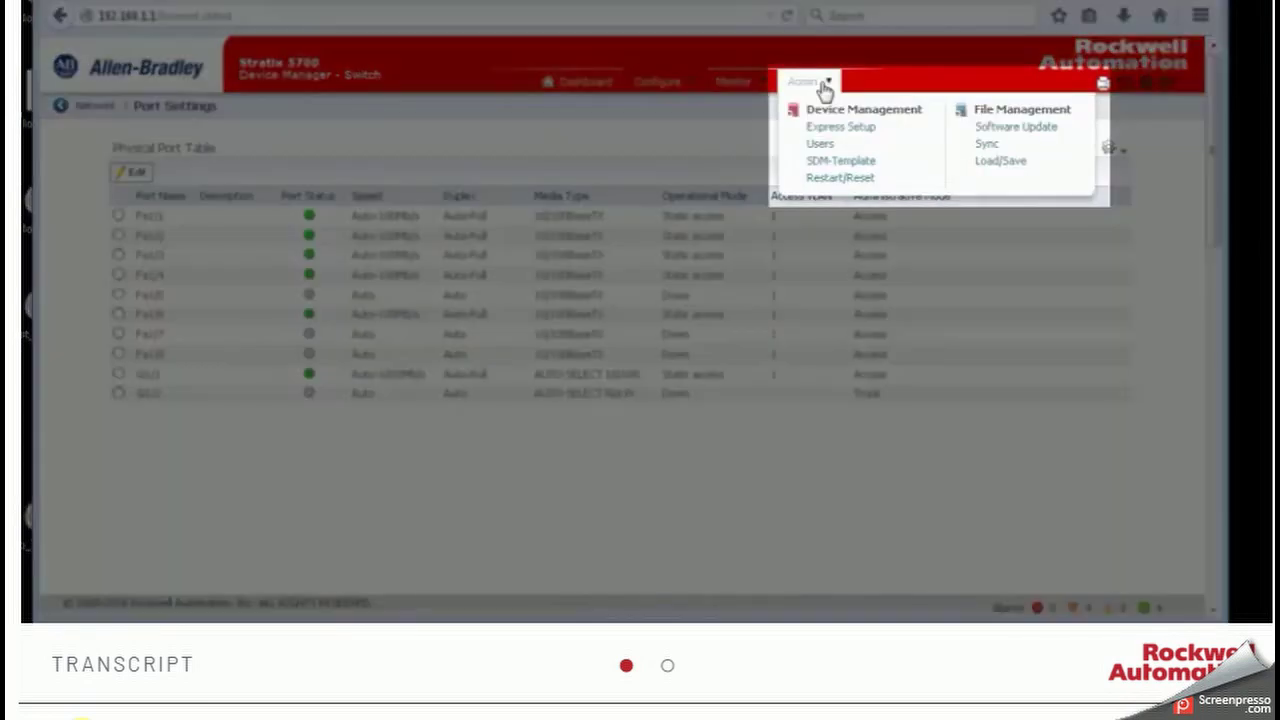
{"action": "left_click", "coordinate": [988, 166]}
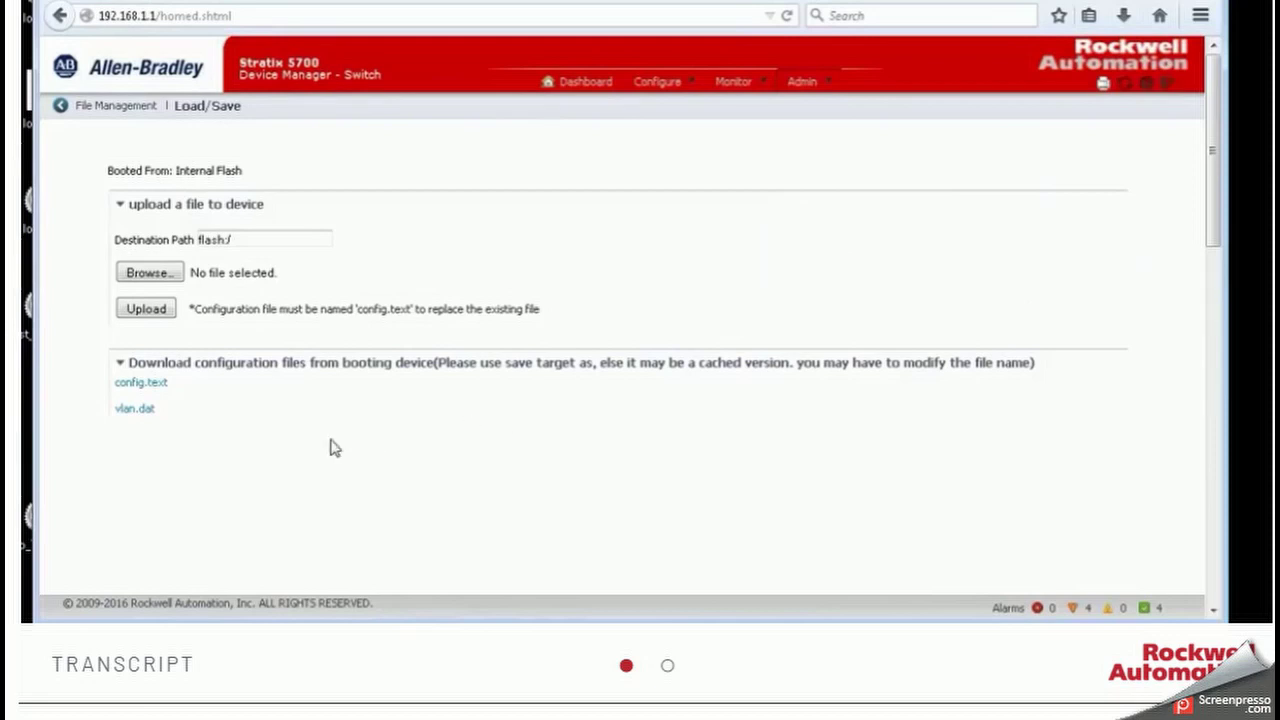
{"action": "left_click", "coordinate": [163, 393]}
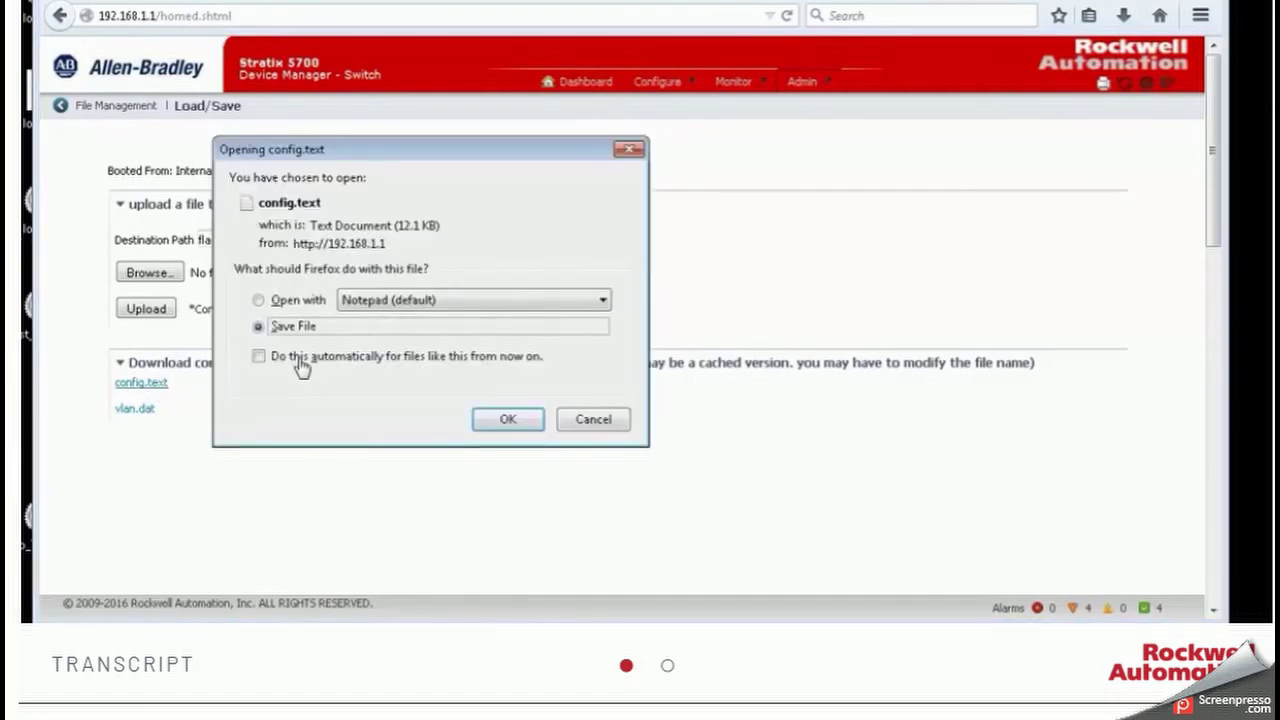
{"action": "left_click", "coordinate": [522, 422]}
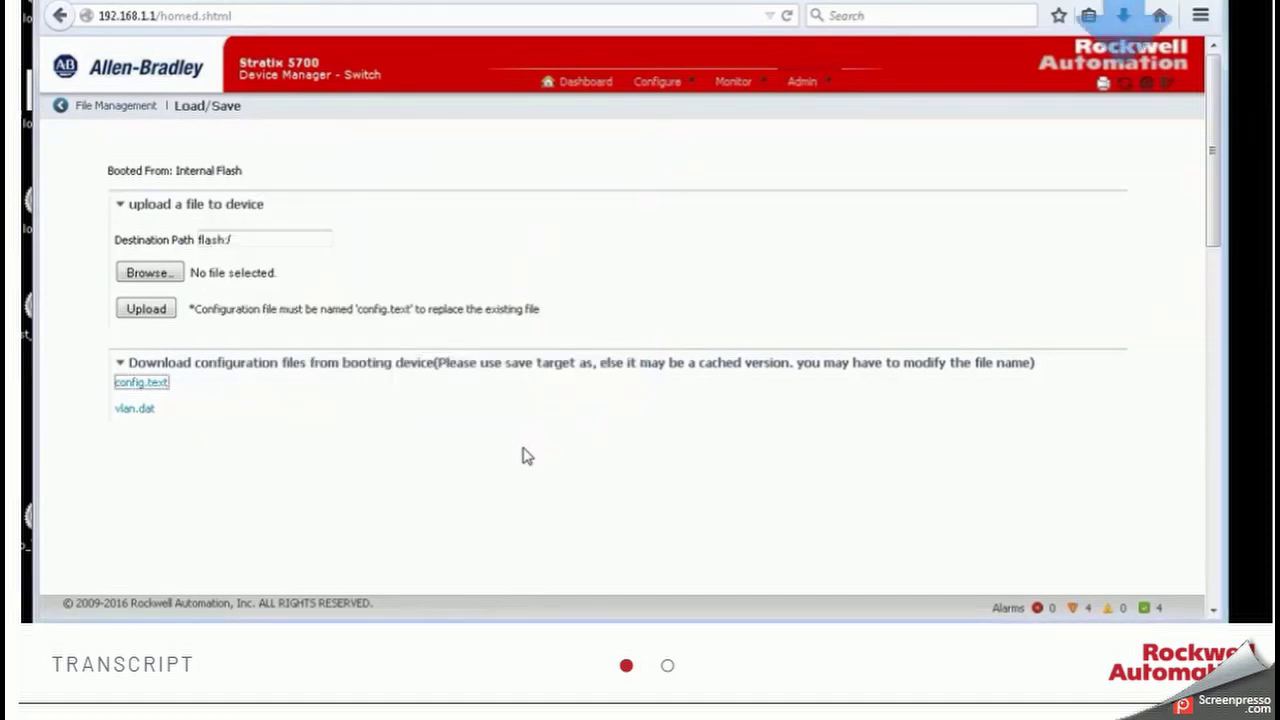
Open the downloaded config file in WordPad and examine its contents down to the FastEthernet interface sections
{"action": "left_click", "coordinate": [1123, 17]}
{"action": "left_click", "coordinate": [1110, 86]}
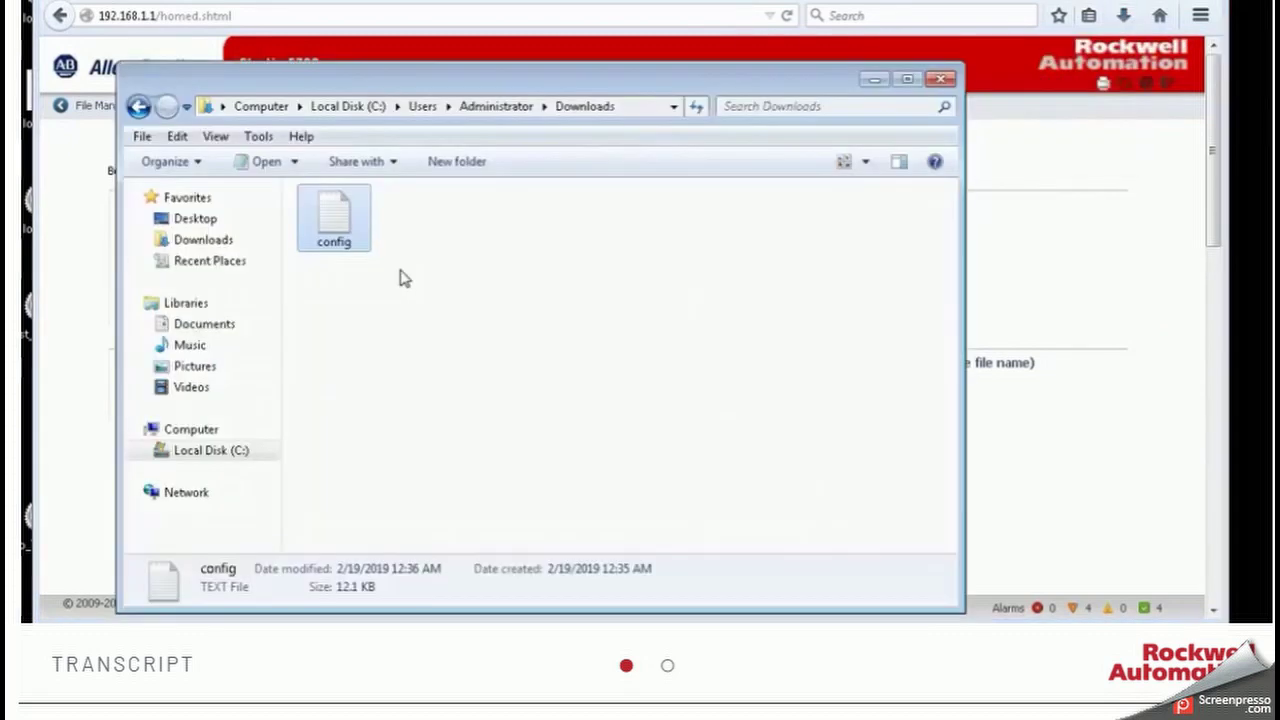
{"action": "right_click", "coordinate": [329, 209]}
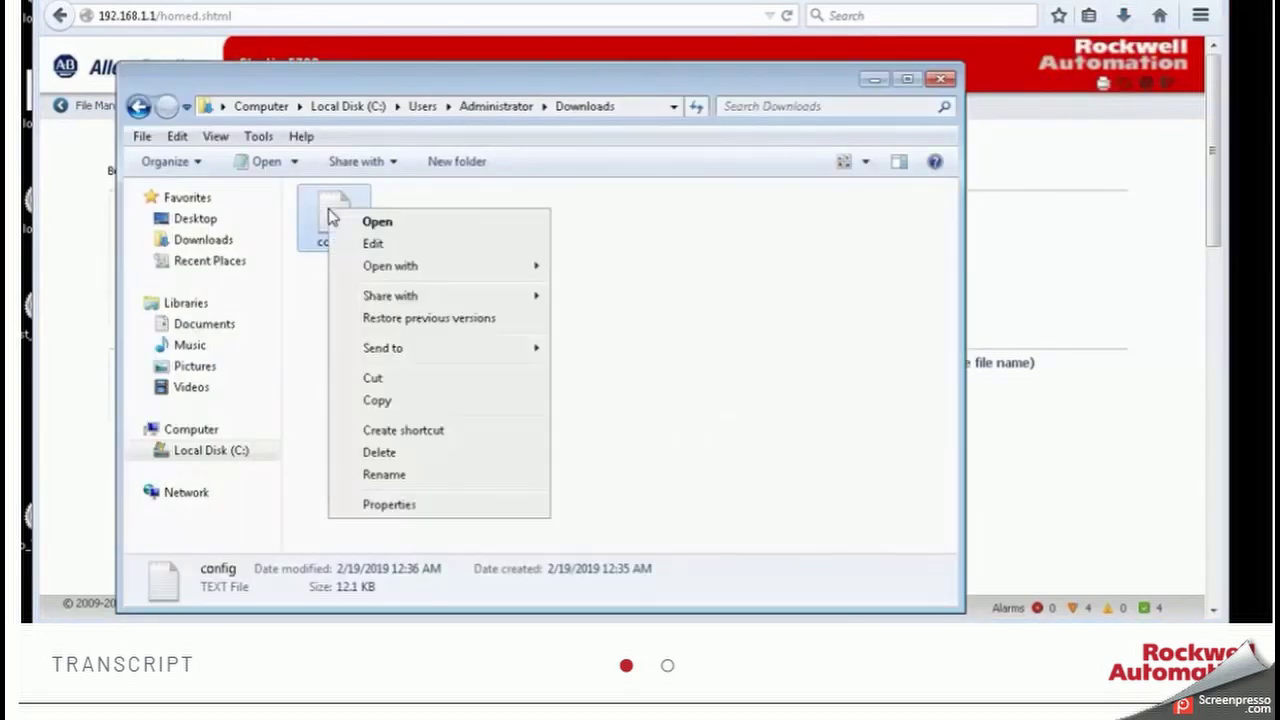
{"action": "mouse_move", "coordinate": [432, 268]}
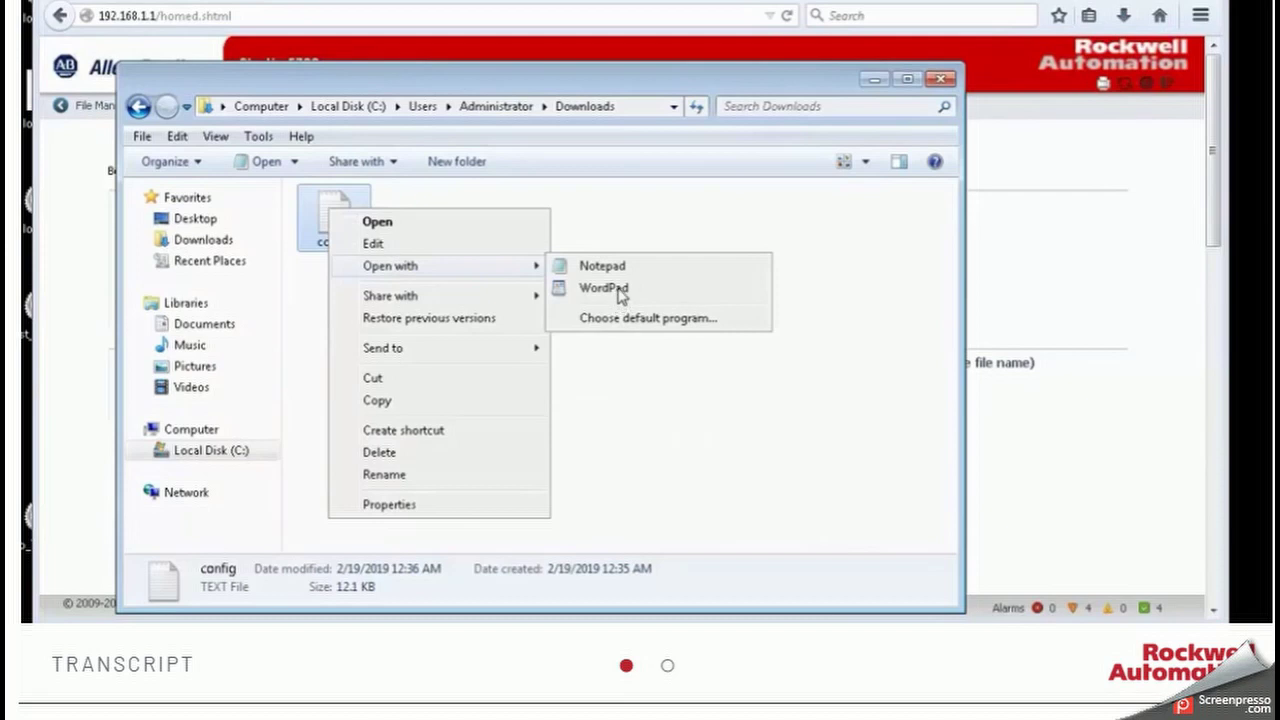
{"action": "left_click", "coordinate": [605, 288]}
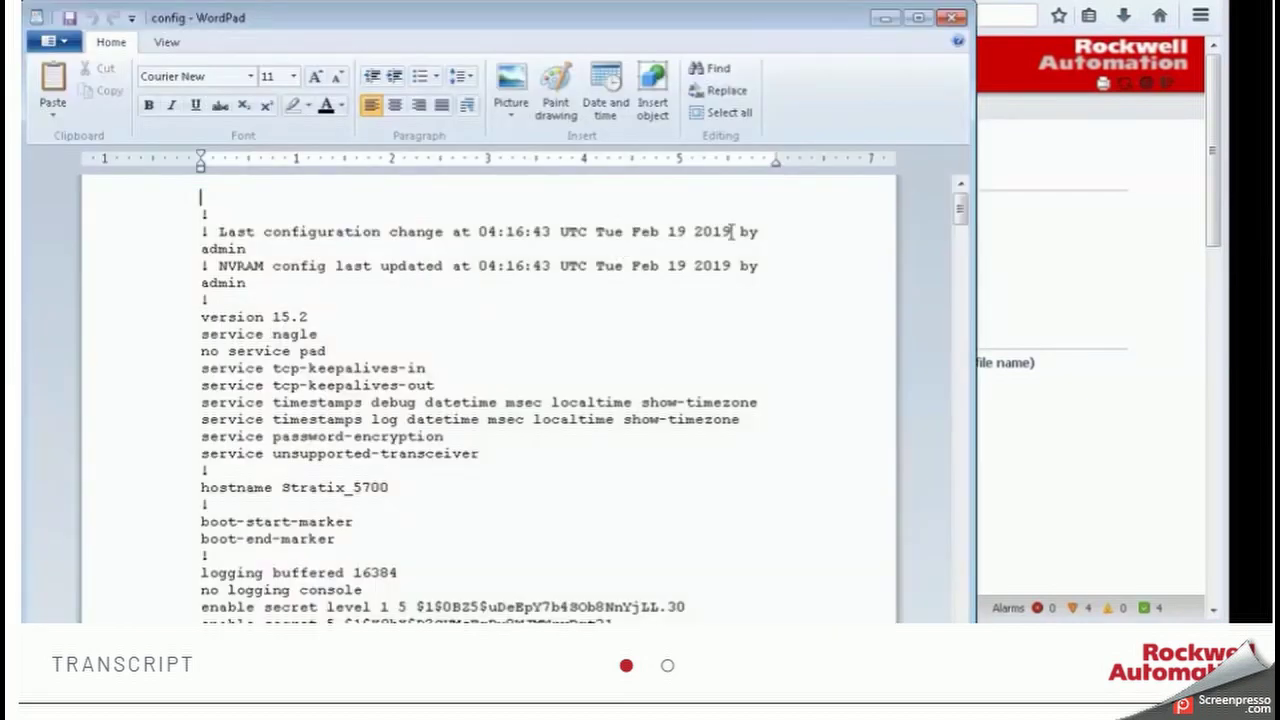
{"action": "scroll", "coordinate": [490, 400], "scroll_direction": "down", "scroll_amount": 5}
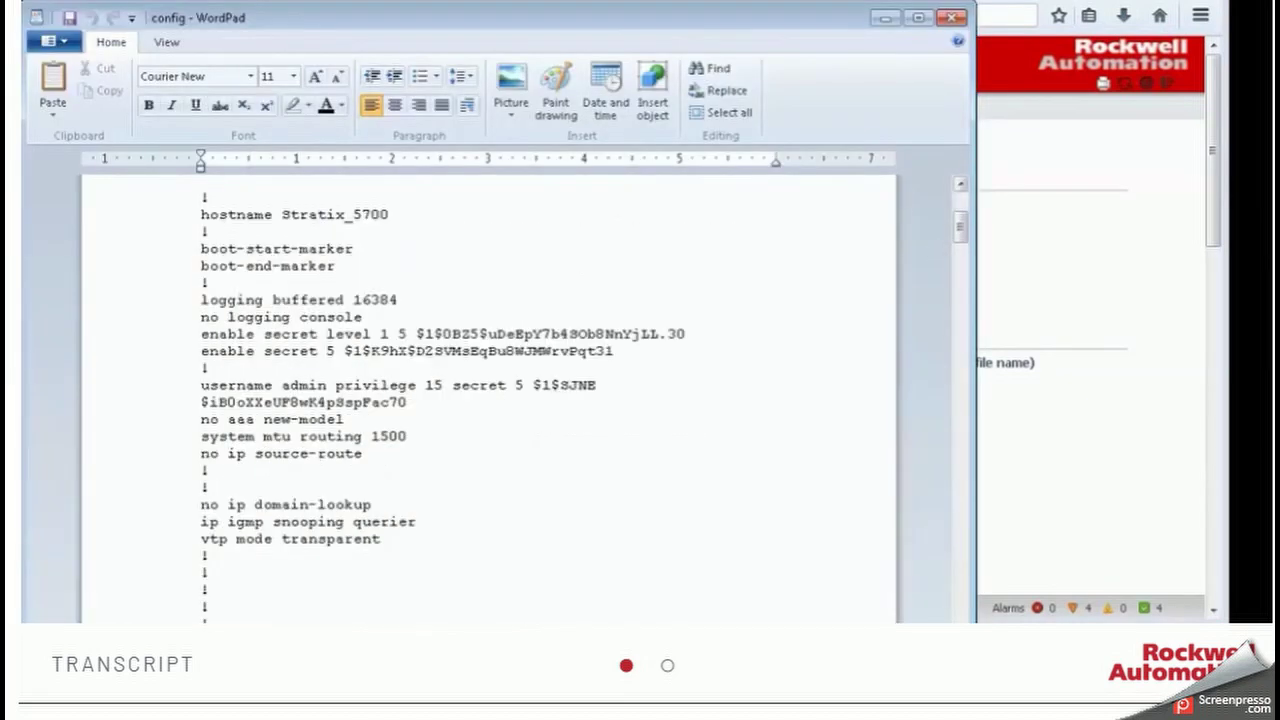
{"action": "scroll", "coordinate": [585, 411], "scroll_direction": "down", "scroll_amount": 1}
{"action": "left_click_drag", "start_coordinate": [960, 232], "coordinate": [973, 320]}
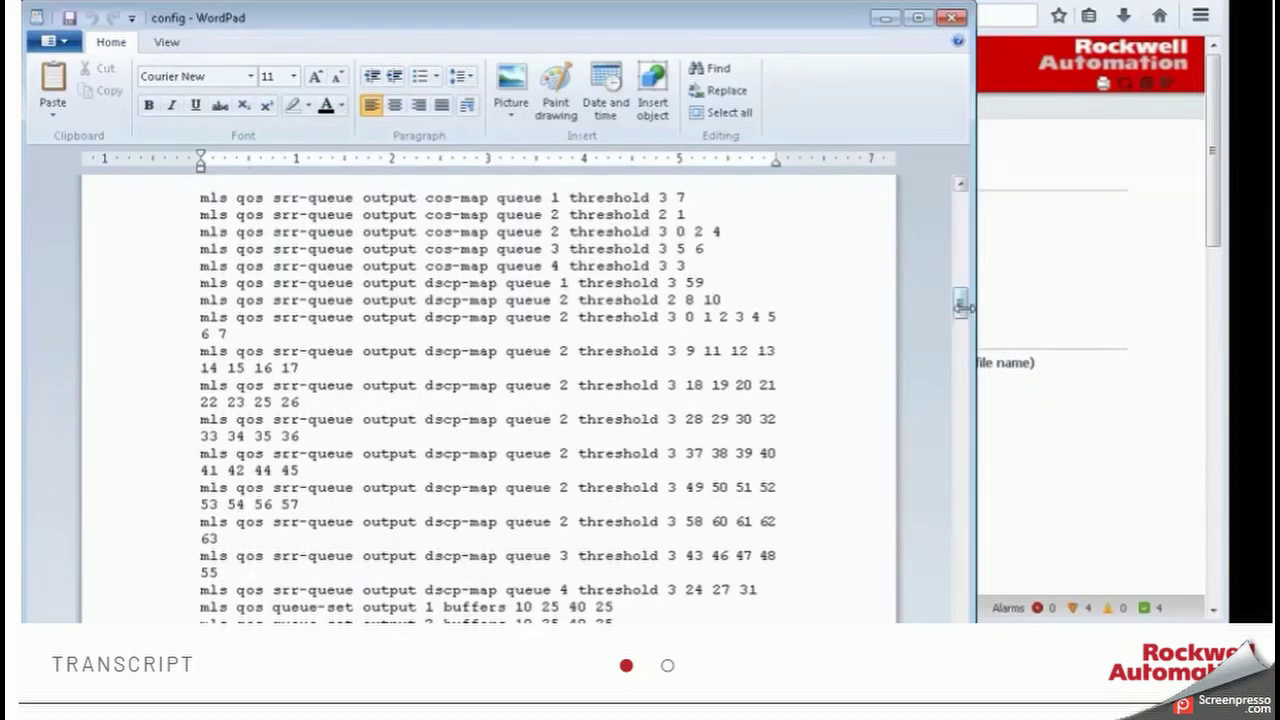
{"action": "left_click", "coordinate": [960, 338]}
{"action": "left_click_drag", "start_coordinate": [953, 370], "coordinate": [963, 329]}
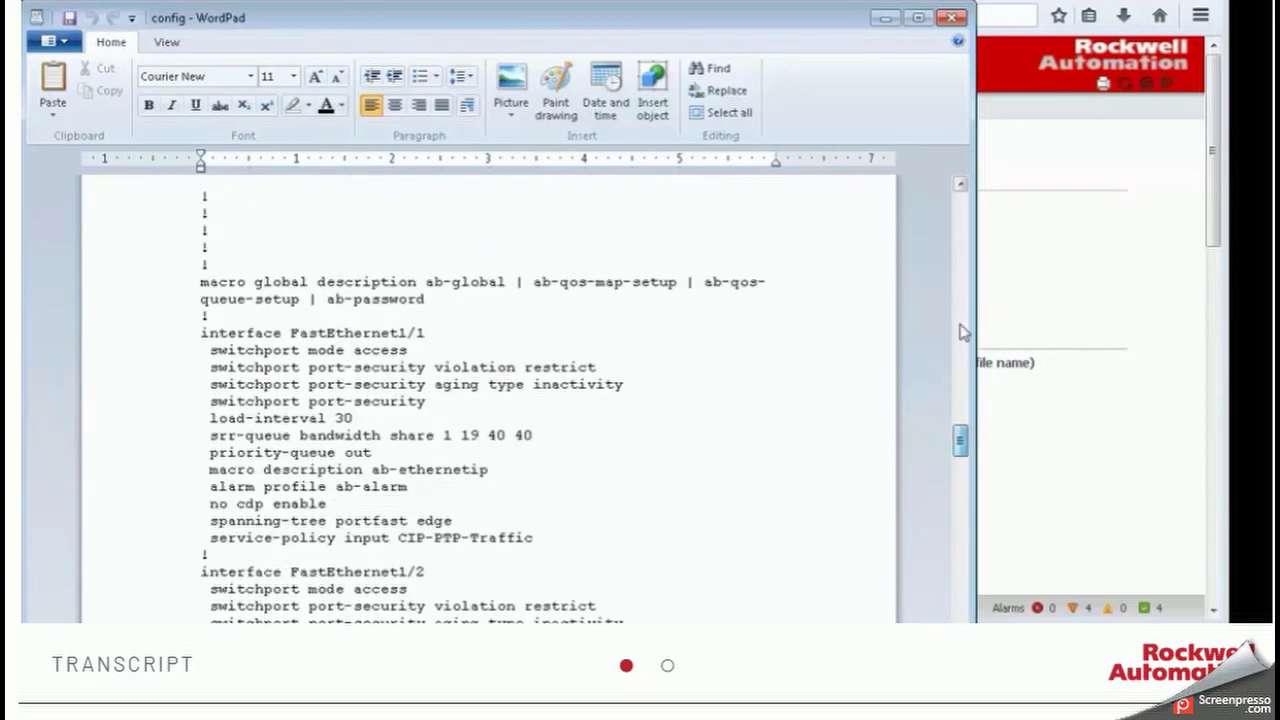
Close the config file in WordPad and the Downloads folder window to return to the switch's Load/Save page
{"action": "left_click_drag", "start_coordinate": [988, 188], "coordinate": [960, 195]}
{"action": "left_click", "coordinate": [953, 17]}
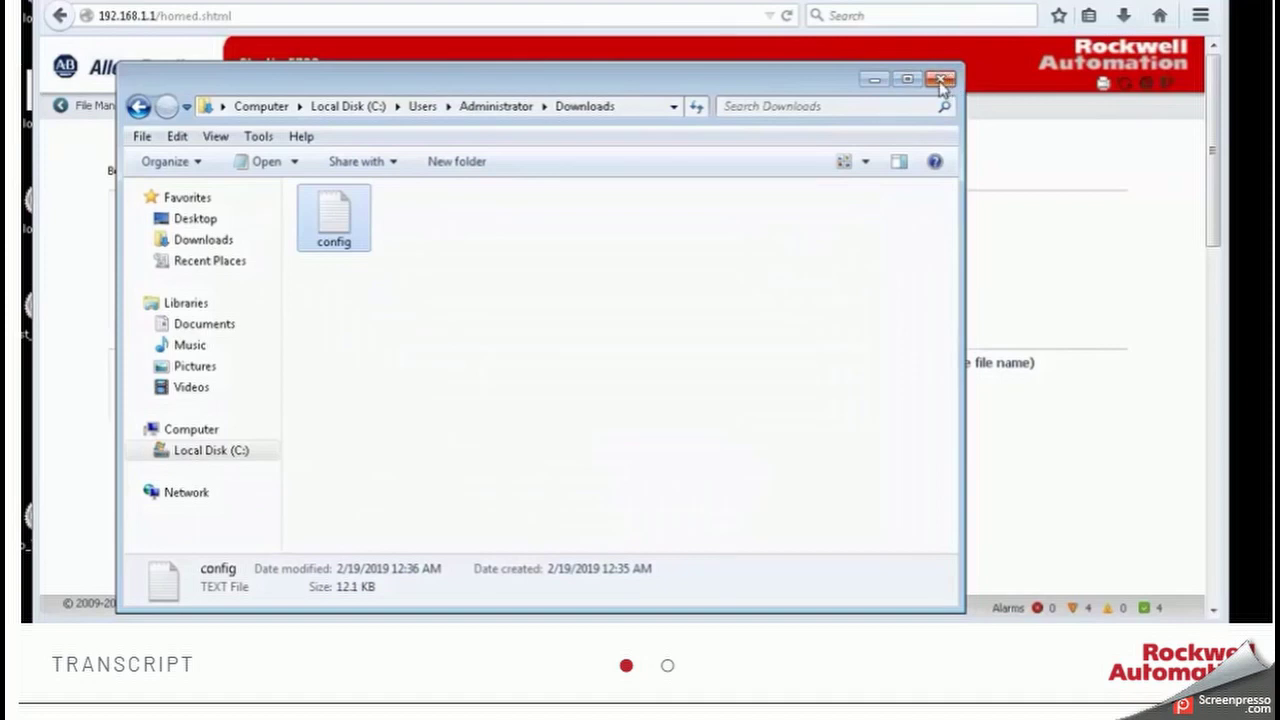
{"action": "left_click", "coordinate": [941, 80]}
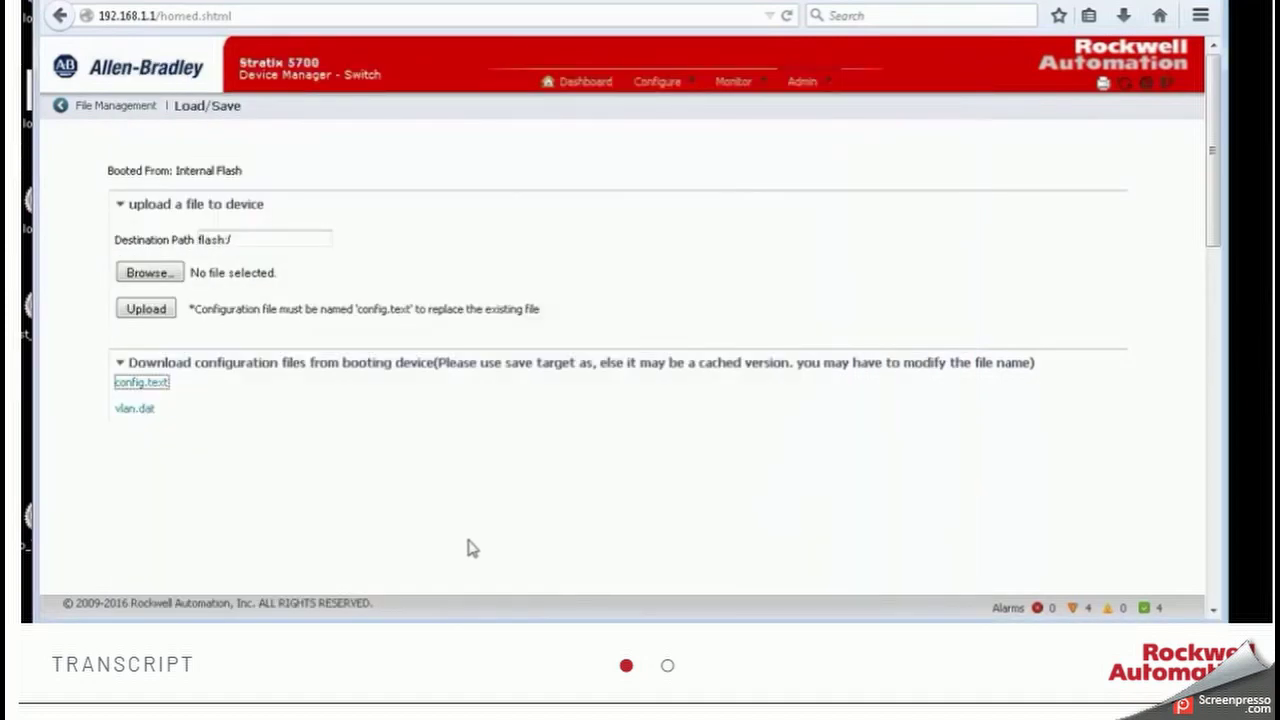
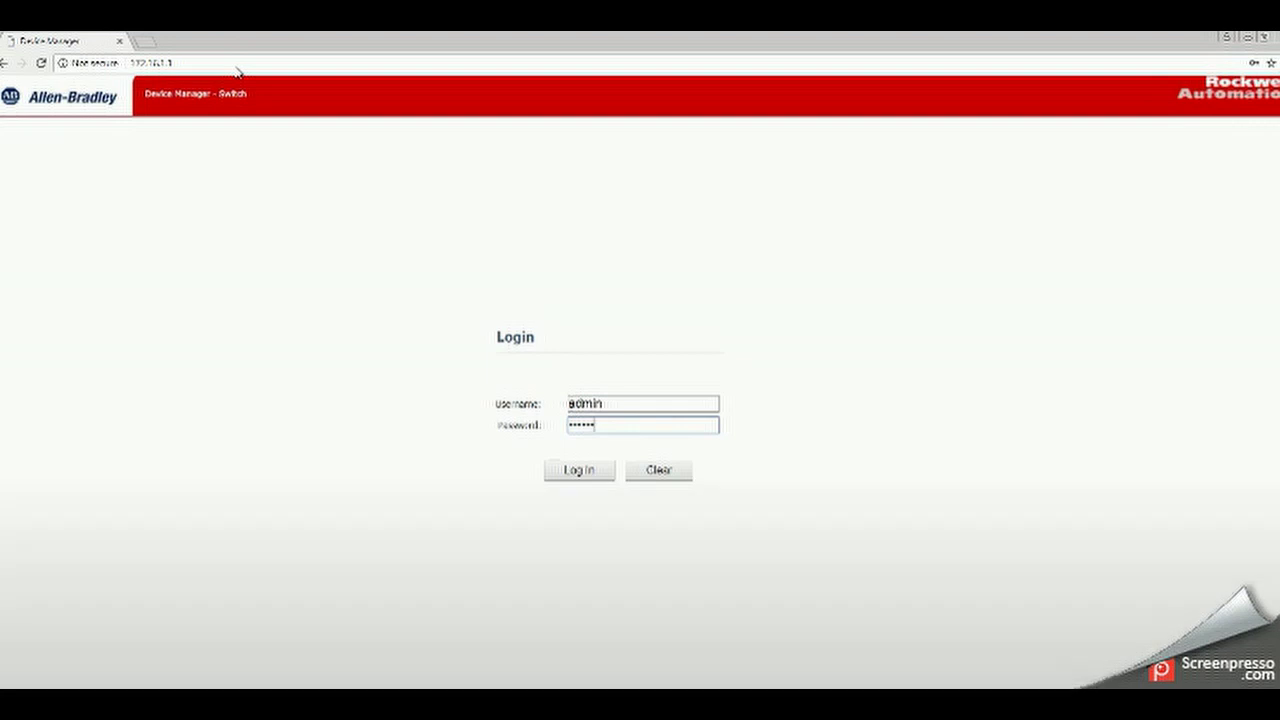
Log in to the switch at 172.16.1.1 and check the link status of the ports on the front panel view
{"action": "key", "text": "Return"}
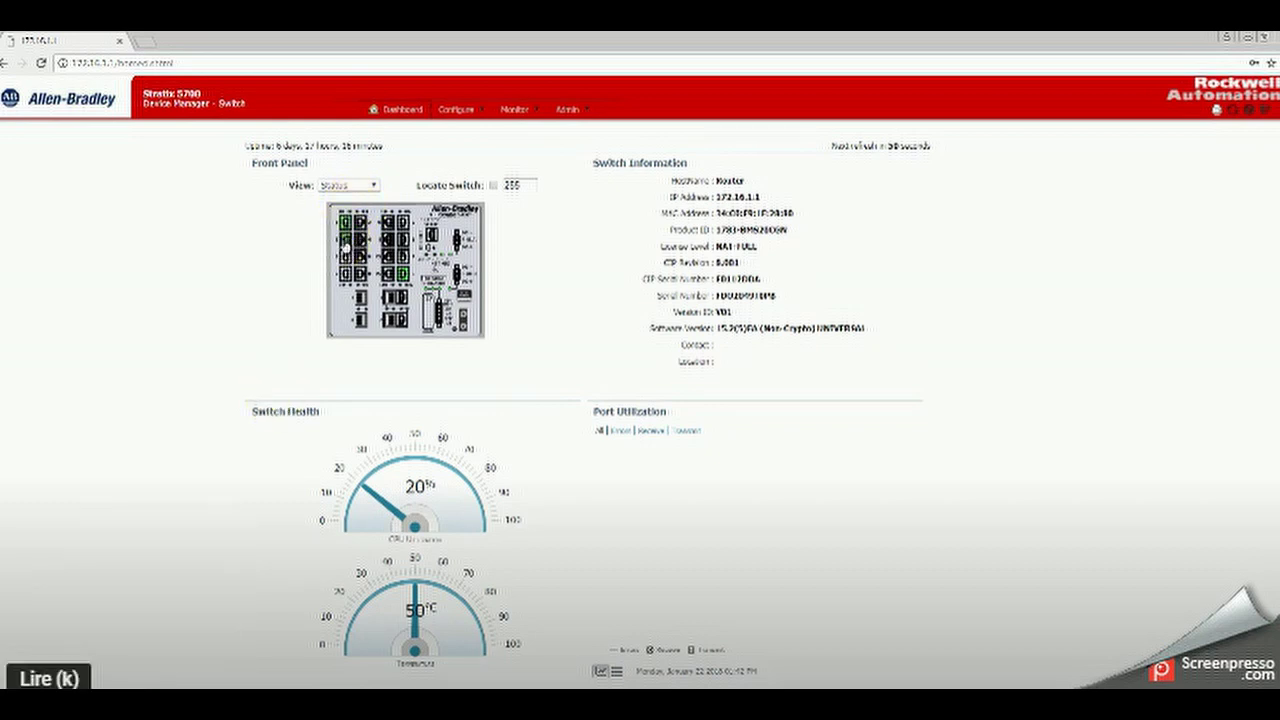
{"action": "key", "text": "k"}
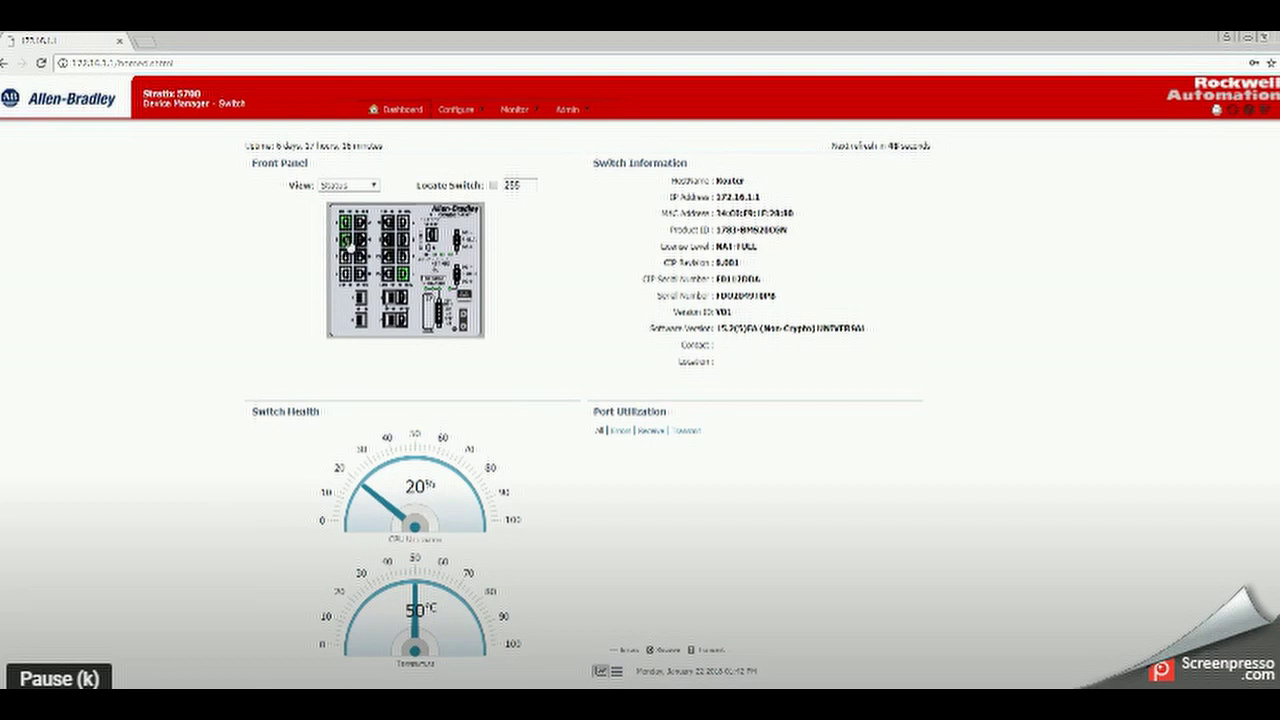
{"action": "mouse_move", "coordinate": [407, 284]}
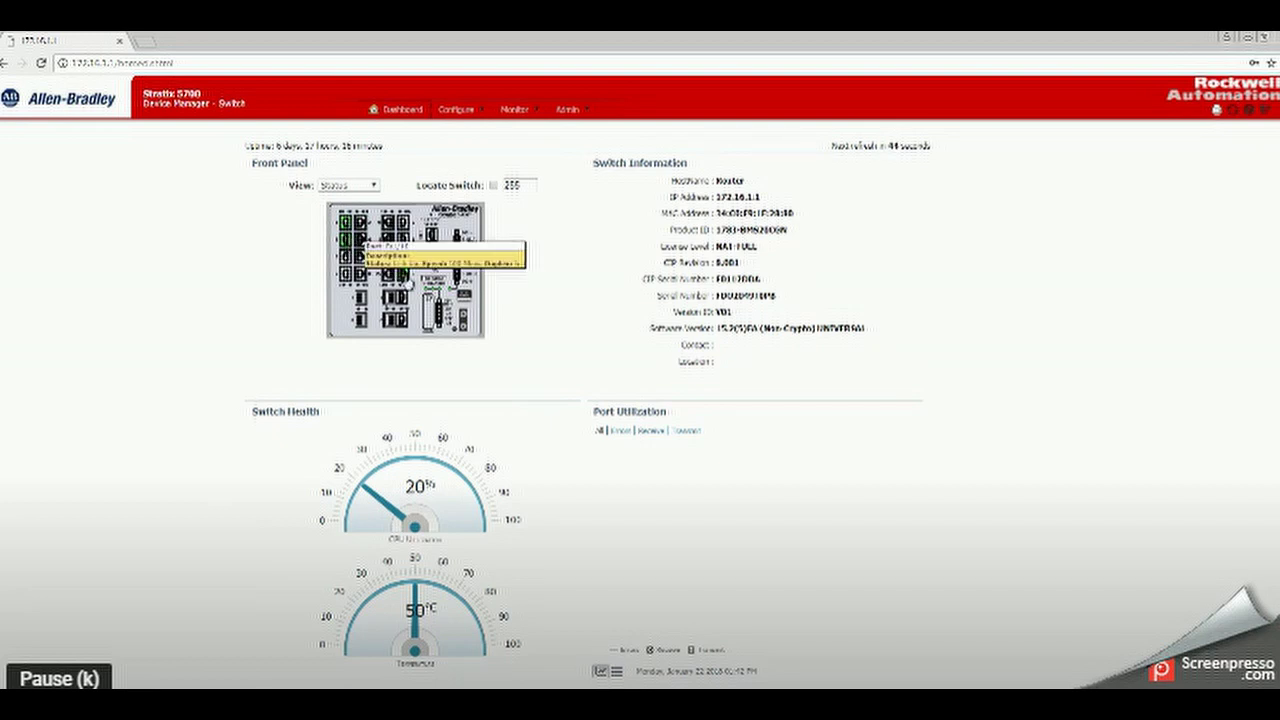
{"action": "mouse_move", "coordinate": [345, 222]}
{"action": "mouse_move", "coordinate": [344, 246]}
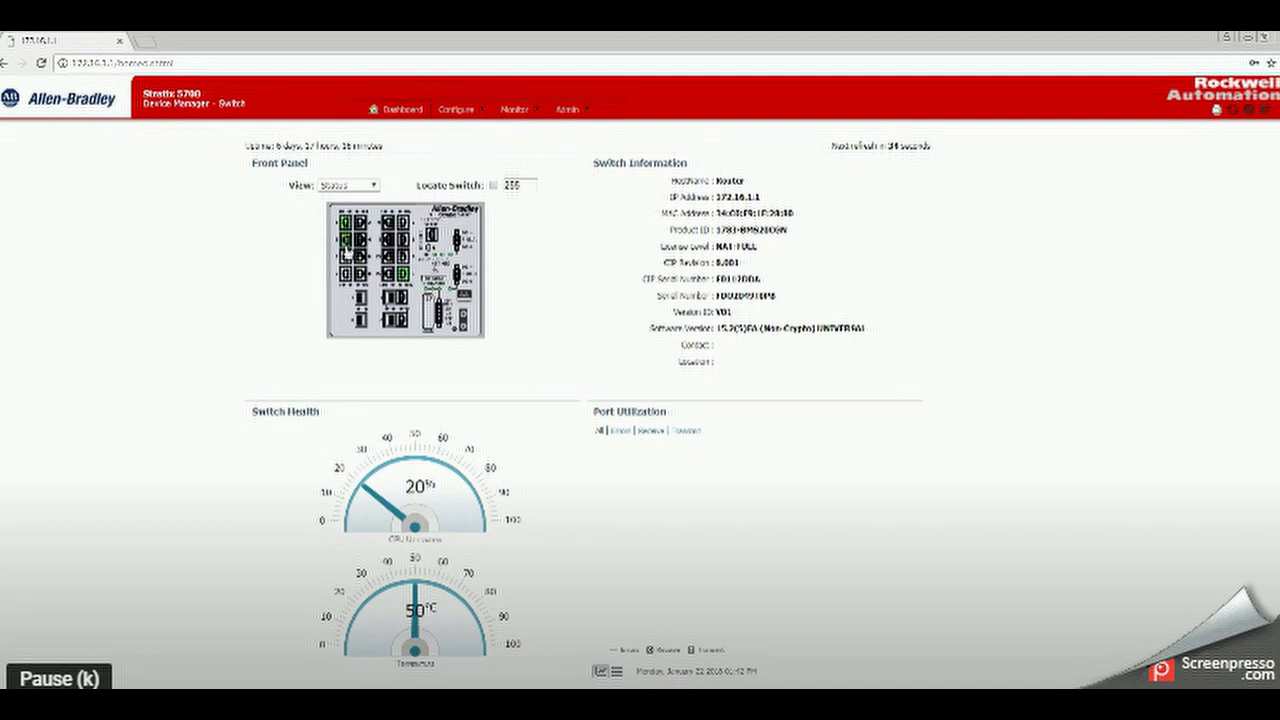
Open the switch's Smartports configuration, assign the Automation Device role to port Fa1/1 and save it
{"action": "left_click", "coordinate": [460, 109]}
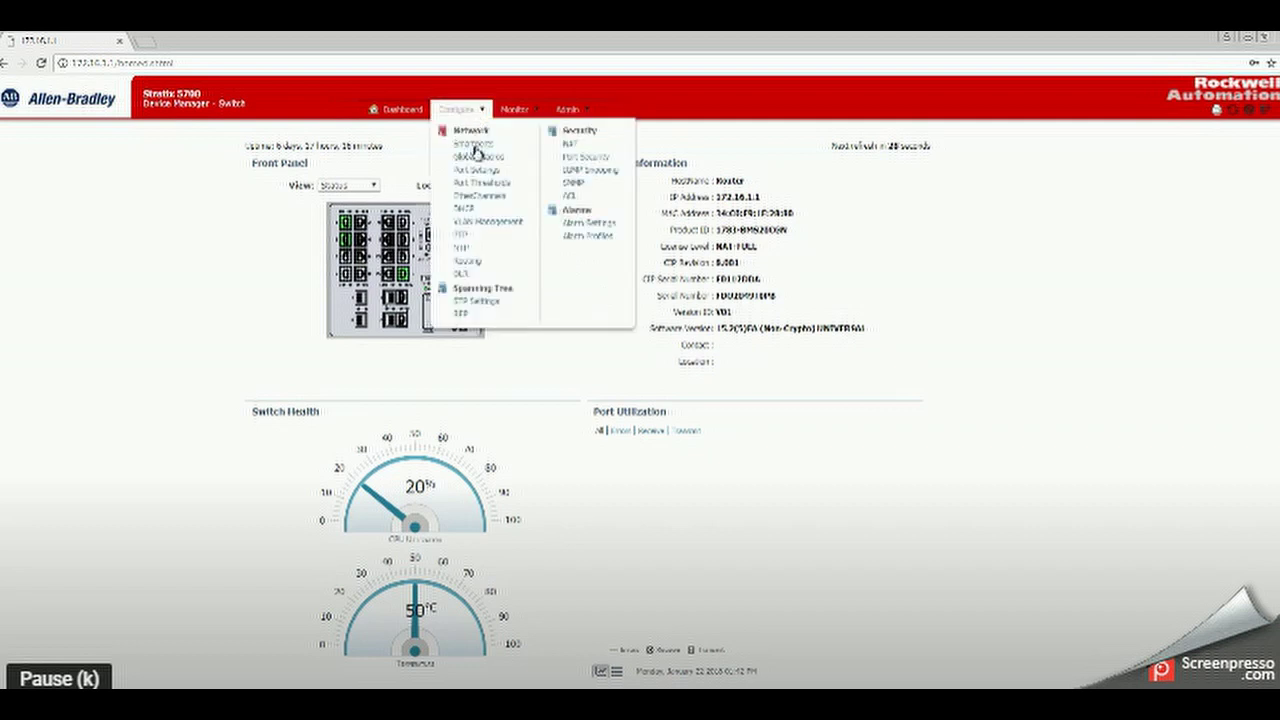
{"action": "triple_click", "coordinate": [478, 148]}
{"action": "left_click", "coordinate": [481, 148]}
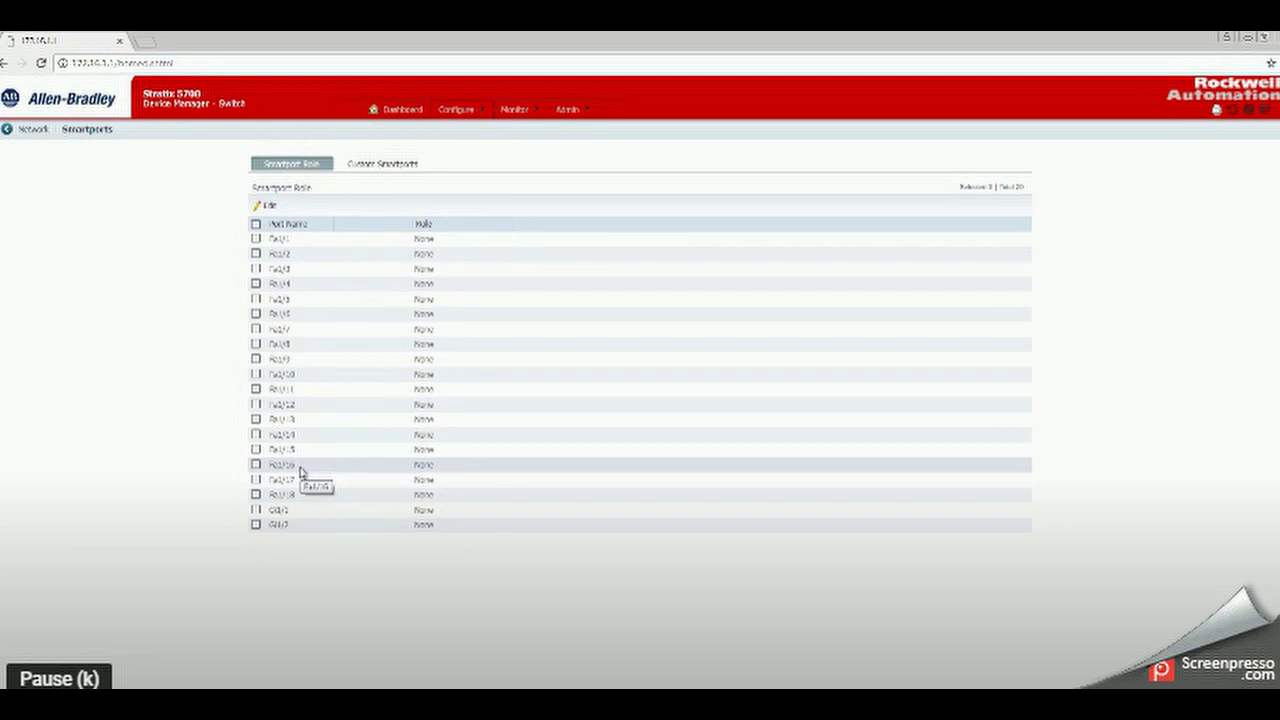
{"action": "left_click", "coordinate": [500, 245]}
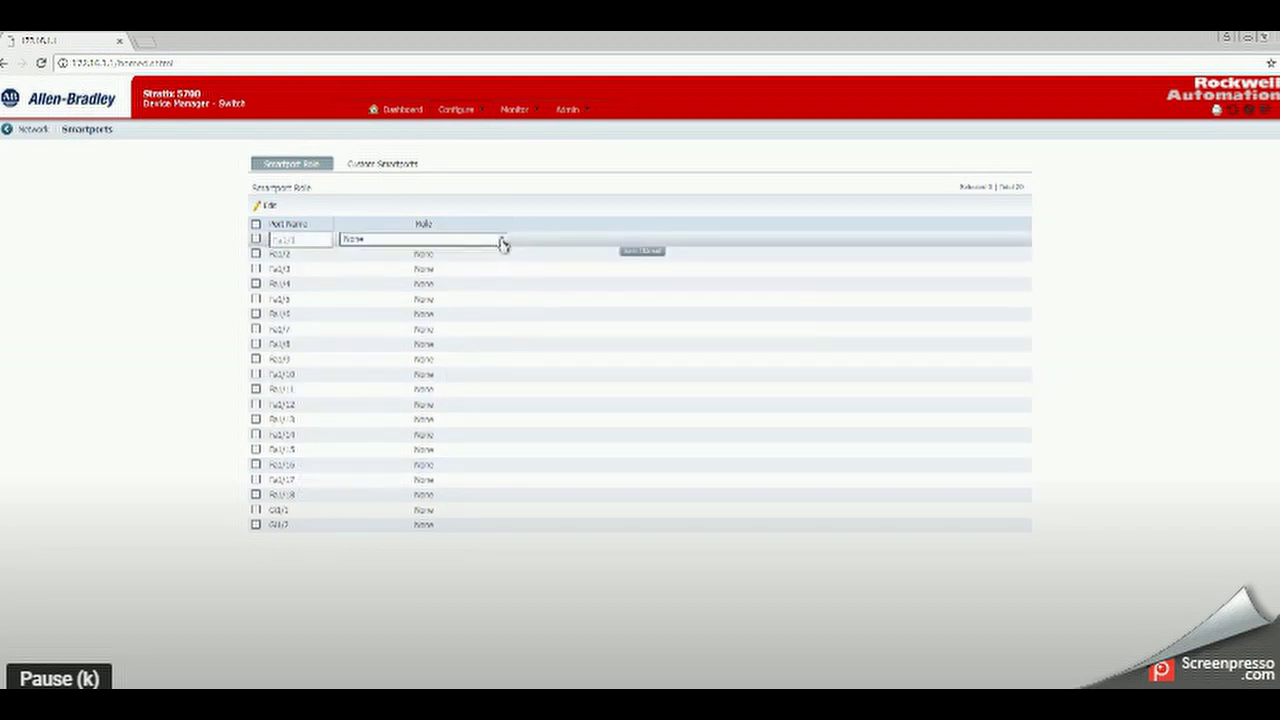
{"action": "left_click", "coordinate": [503, 243]}
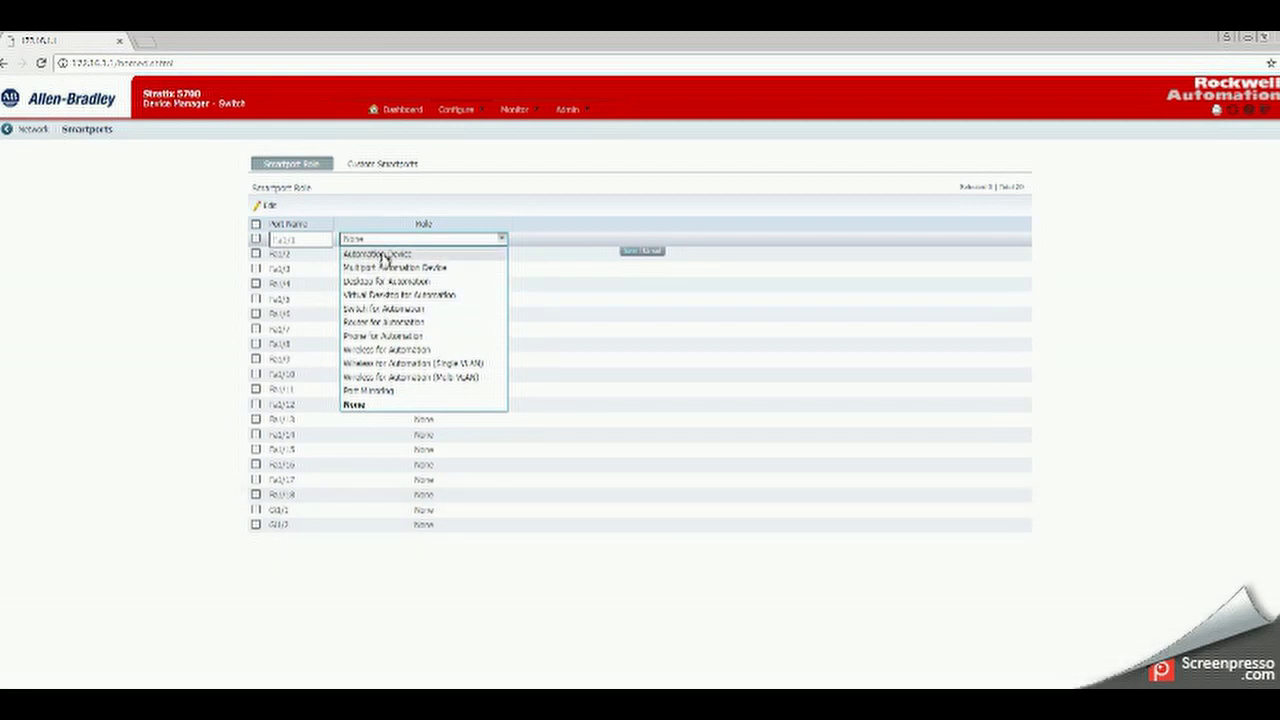
{"action": "left_click", "coordinate": [383, 256]}
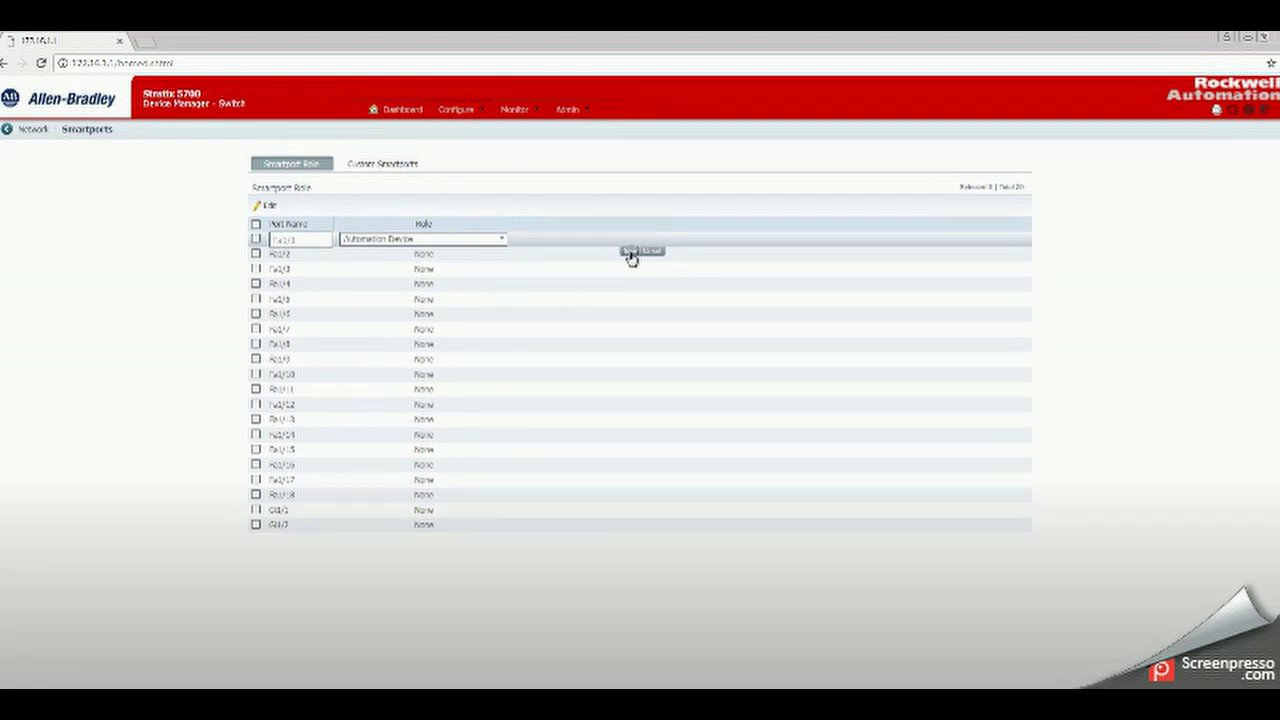
{"action": "left_click", "coordinate": [629, 252]}
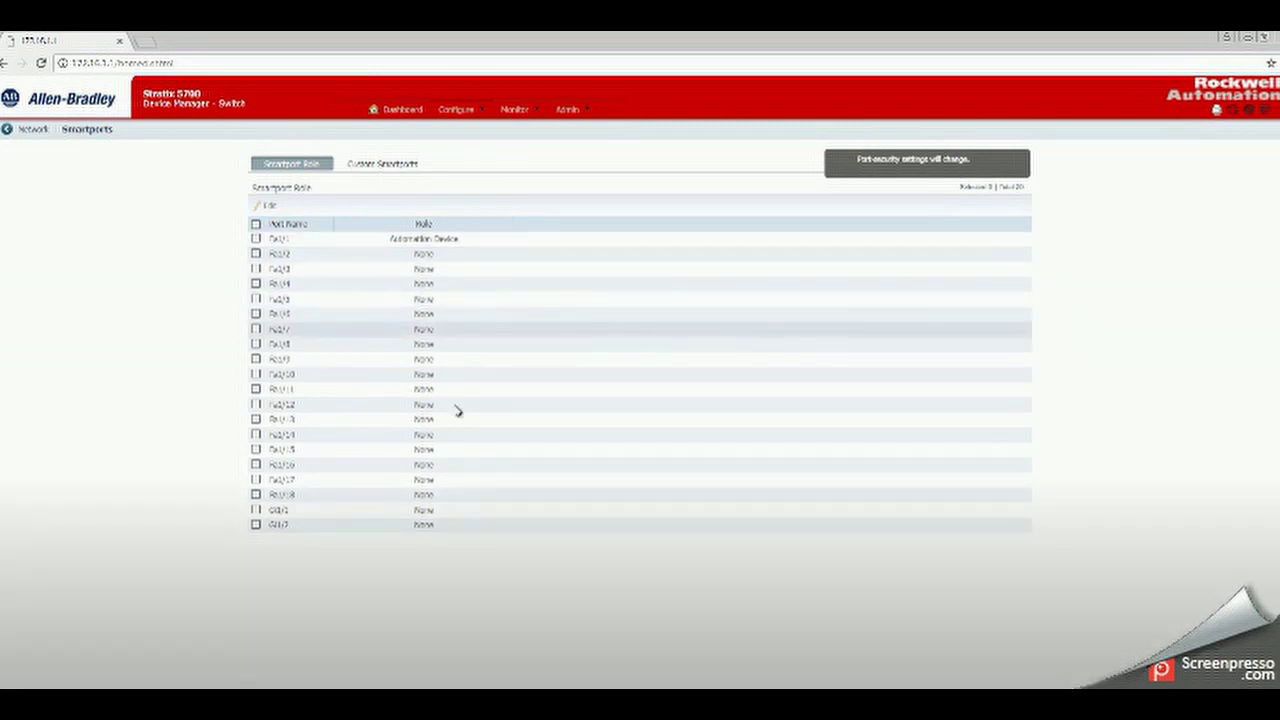
{"action": "double_click", "coordinate": [465, 256]}
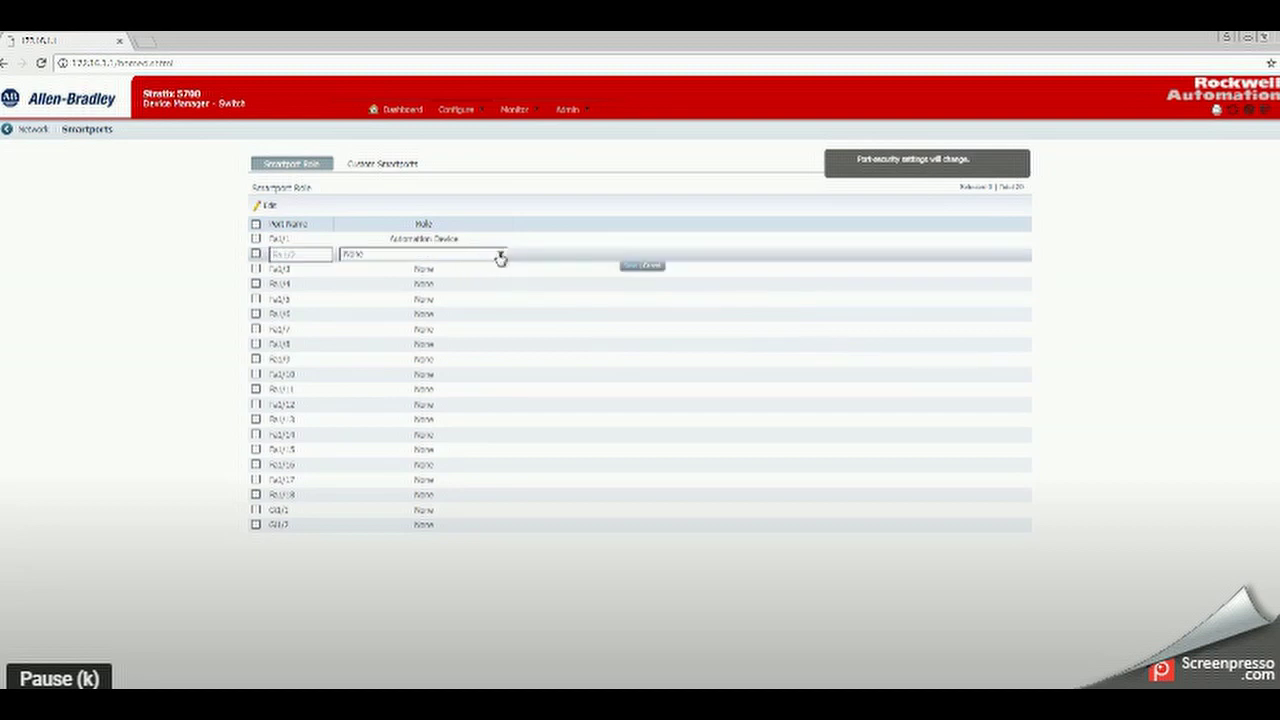
{"action": "left_click", "coordinate": [501, 257]}
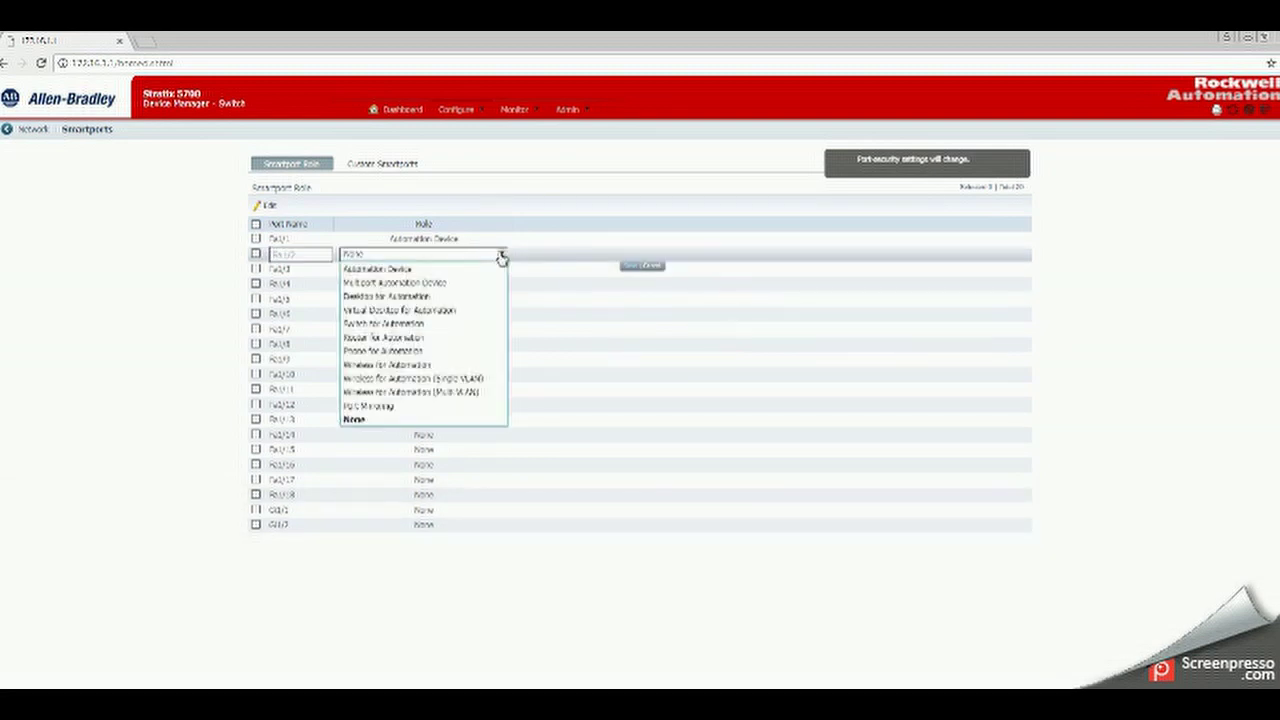
{"action": "left_click", "coordinate": [500, 254]}
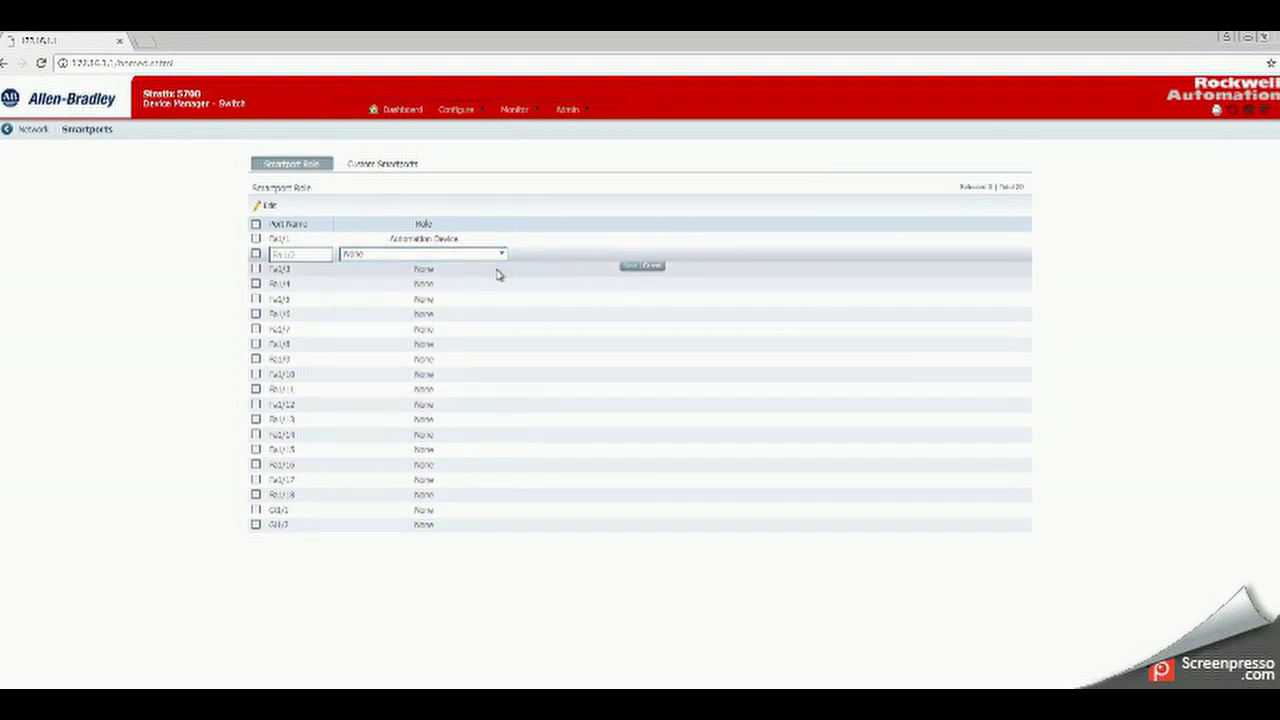
{"action": "left_click", "coordinate": [632, 268]}
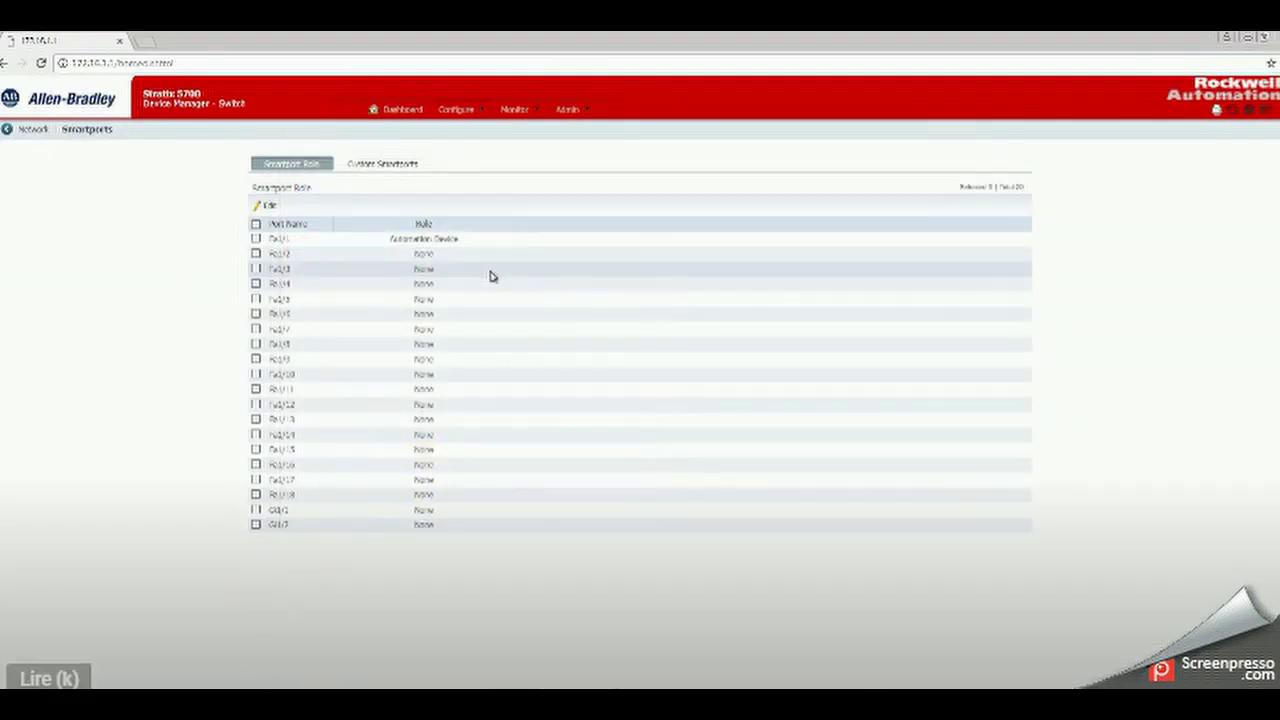
Assign the Automation Device Smartport role to port Fa1/3 and save it
{"action": "double_click", "coordinate": [500, 270]}
{"action": "left_click", "coordinate": [502, 269]}
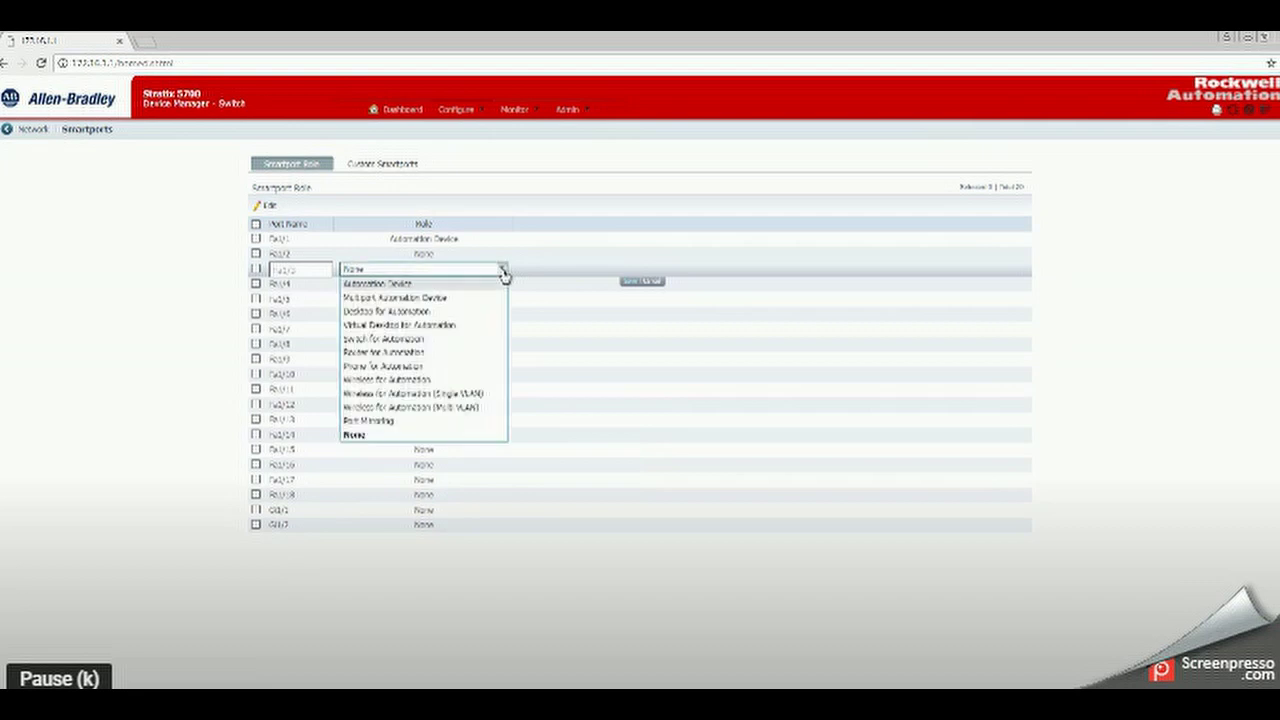
{"action": "left_click", "coordinate": [475, 287]}
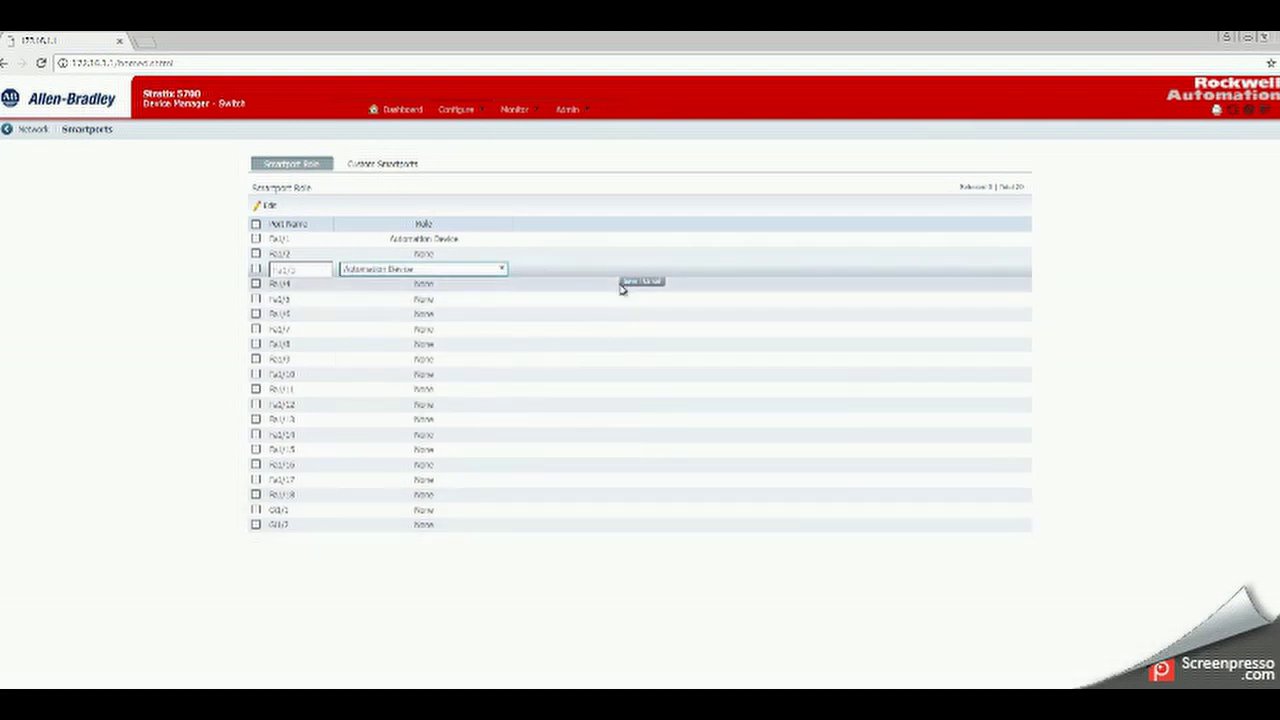
{"action": "left_click", "coordinate": [631, 284]}
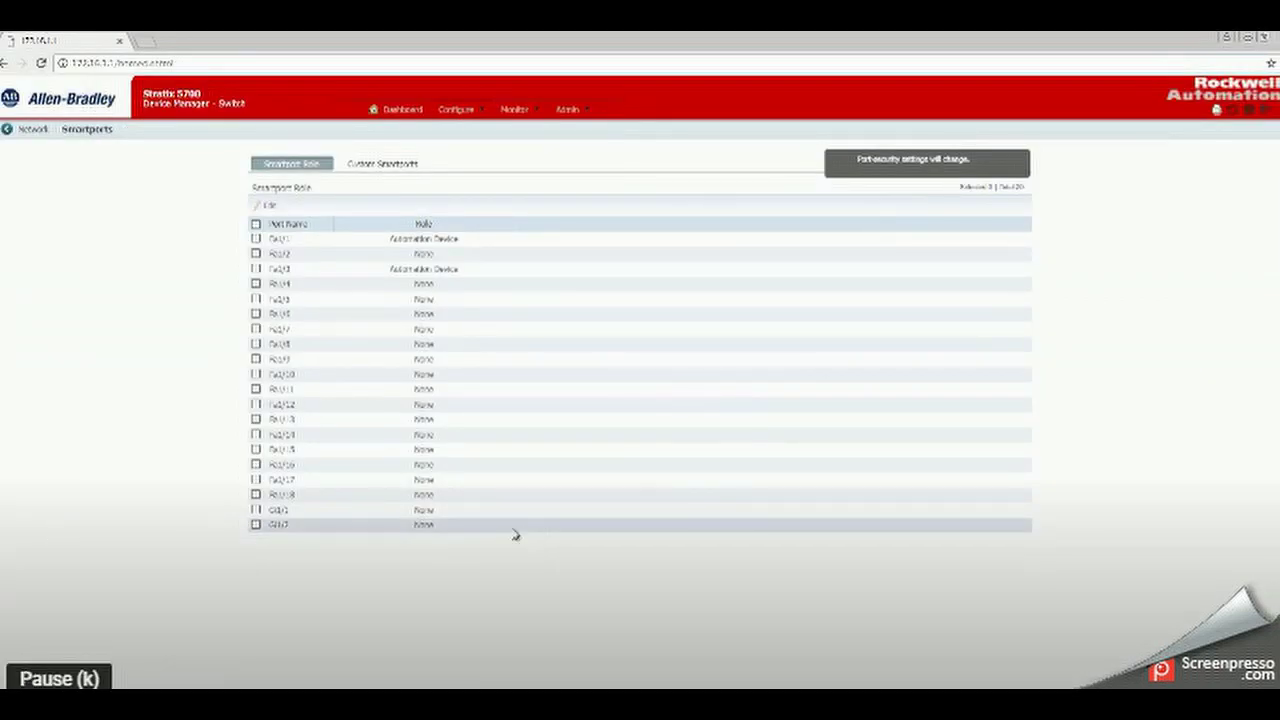
Assign the Desktop for Automation Smartport role to port Fa1/16 and save it
{"action": "double_click", "coordinate": [462, 465]}
{"action": "left_click", "coordinate": [502, 472]}
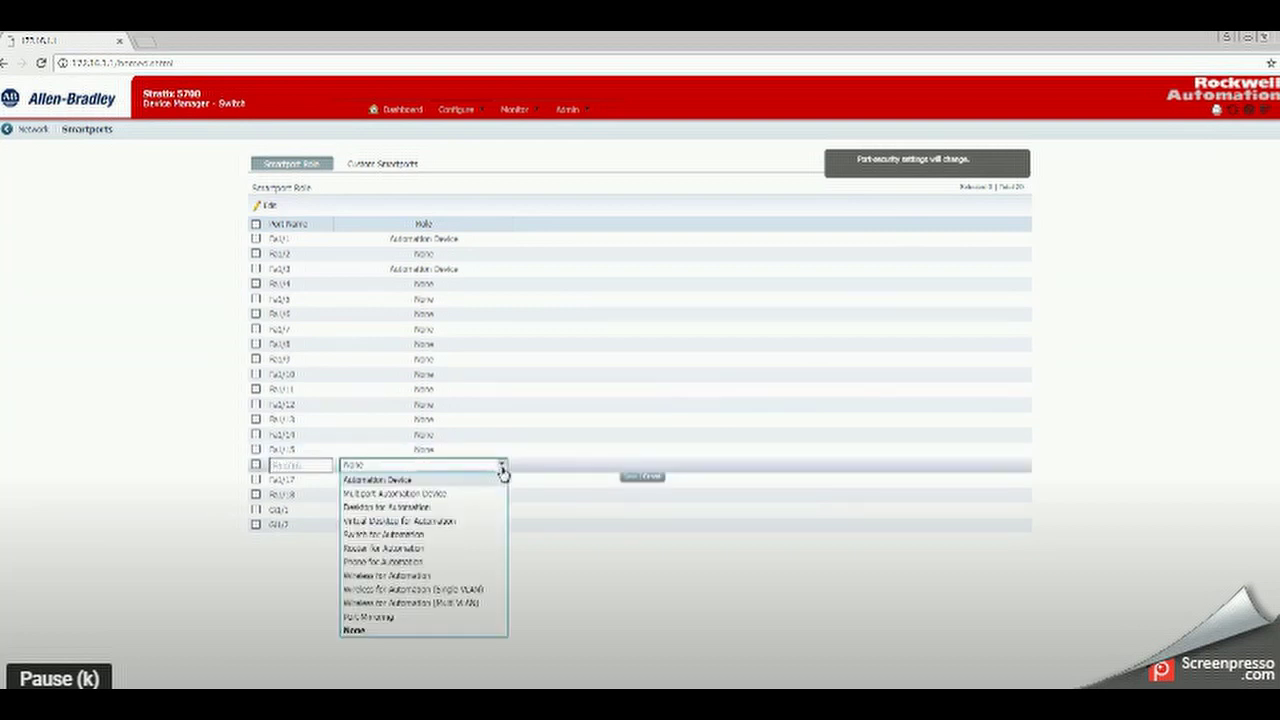
{"action": "left_click", "coordinate": [414, 513]}
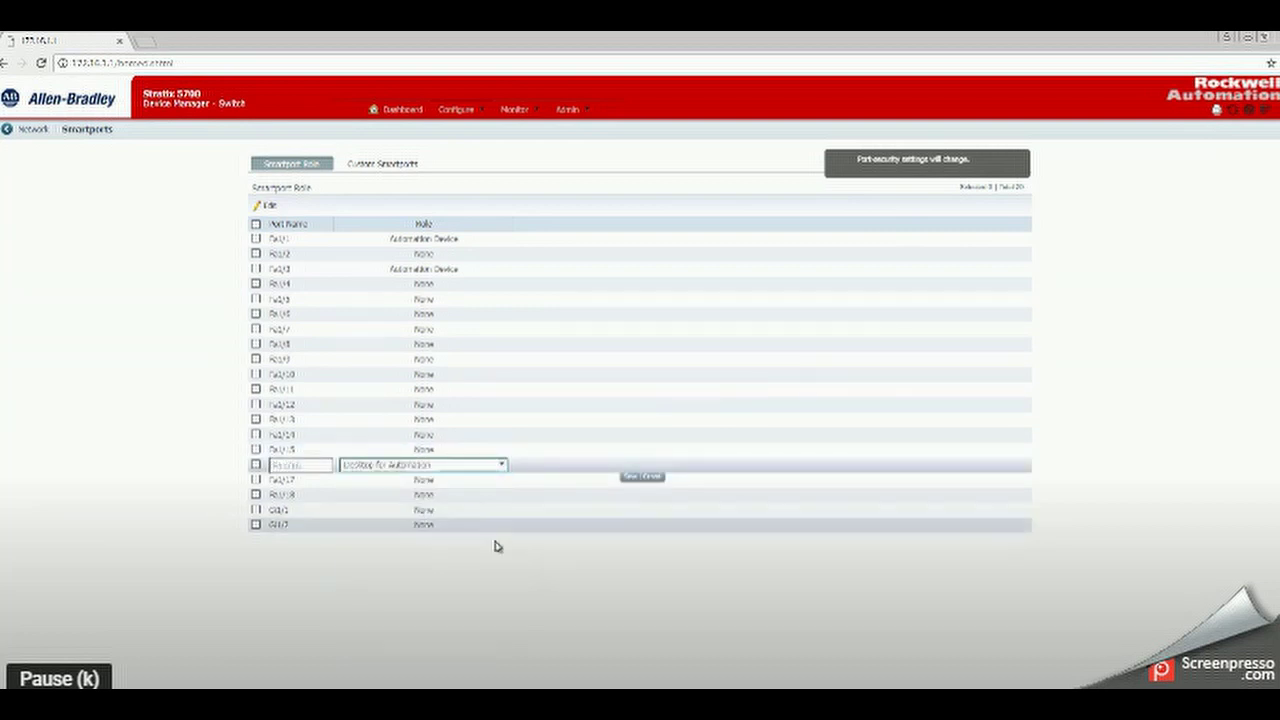
{"action": "left_click", "coordinate": [630, 479]}
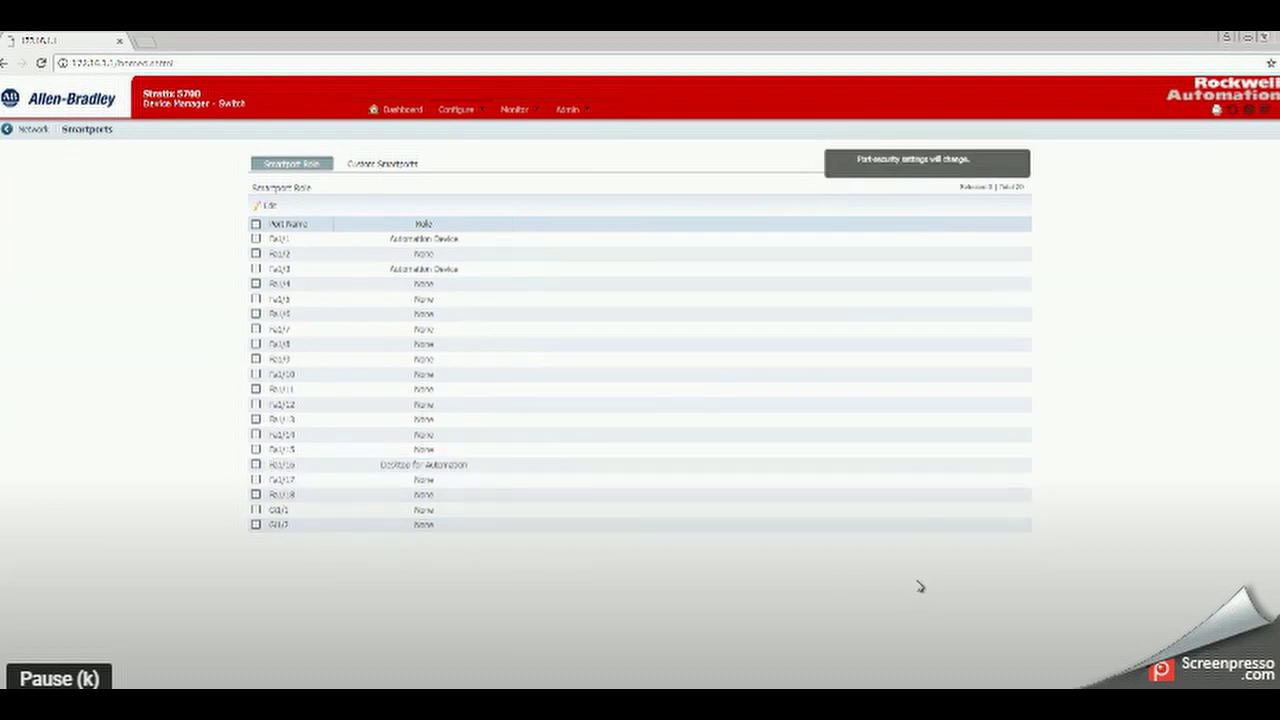